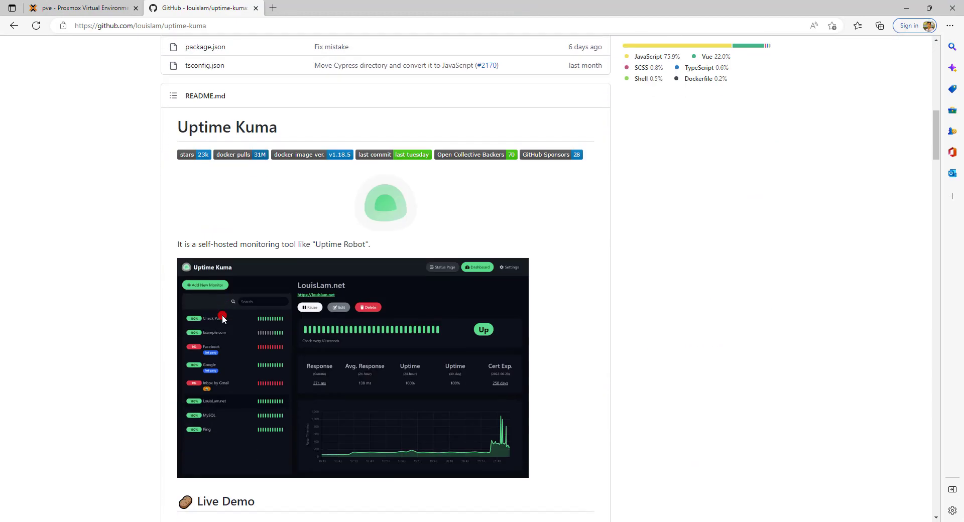
# Copy the Docker install command from the How to Install section of the uptime-kuma README.
pyautogui.scroll(-10, 224, 319)
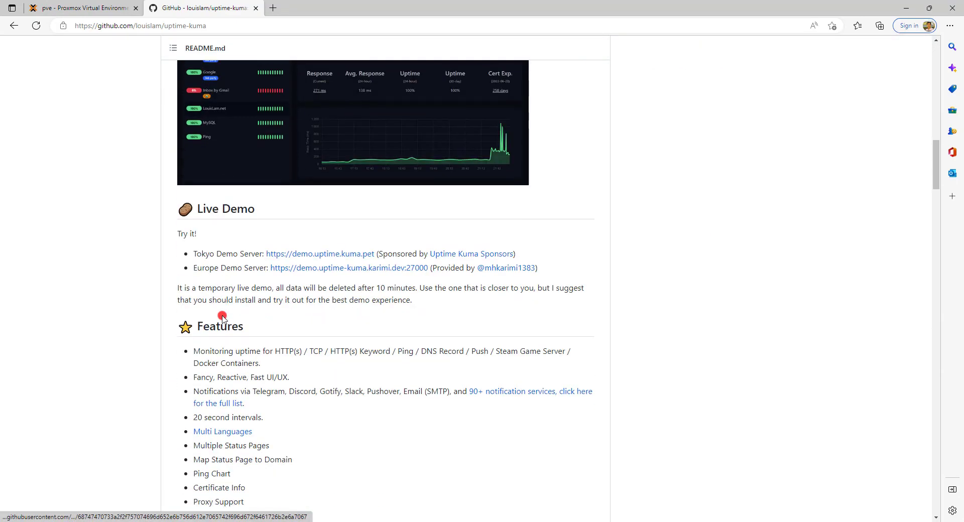
pyautogui.scroll(-4, 223, 319)
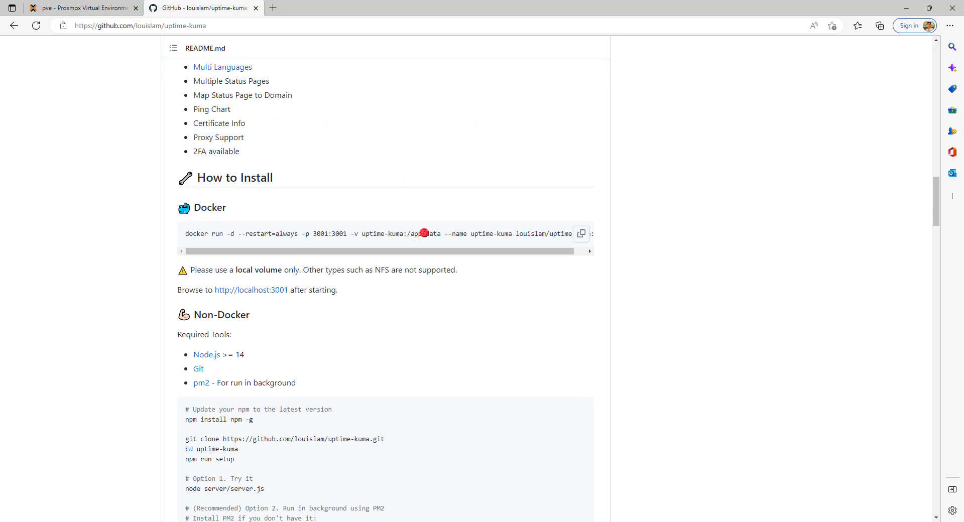
pyautogui.click(584, 234)
# Paste and run the docker run command in PuTTY to start the louislam/uptime-kuma:1 container.
pyautogui.hotkey('alt', 'Tab')
pyautogui.click(365, 322)
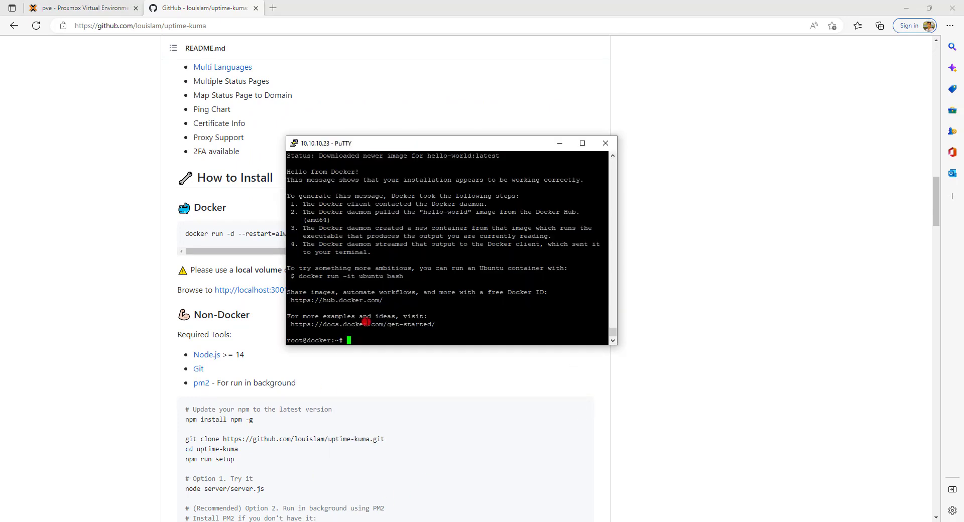
pyautogui.rightClick(381, 312)
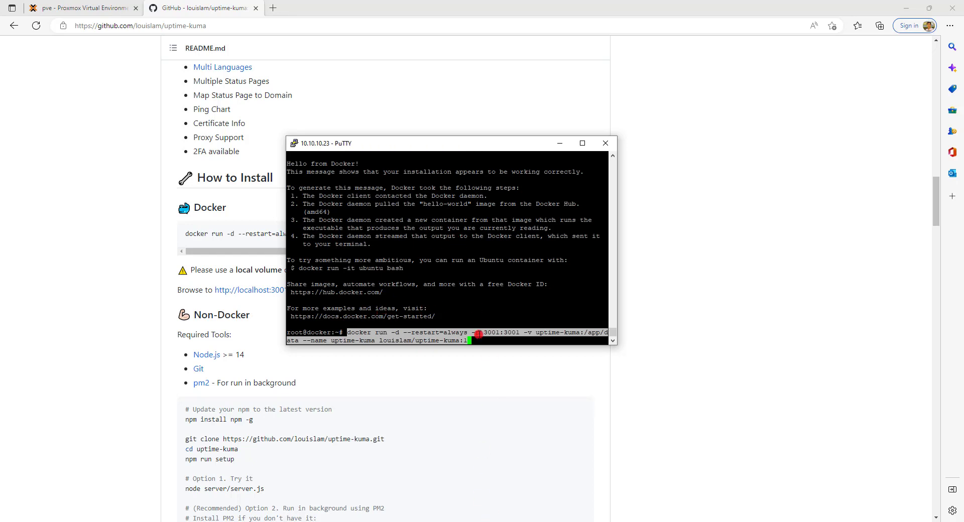
pyautogui.click(502, 330)
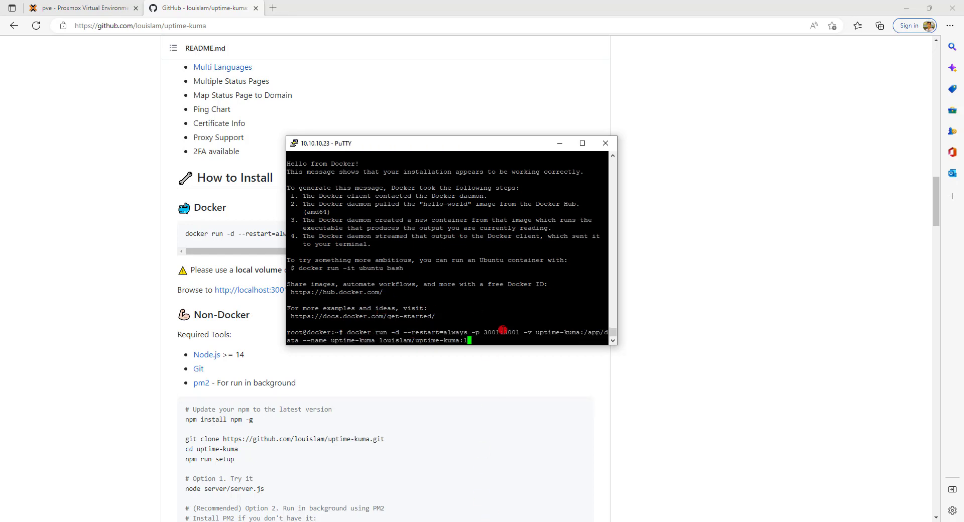
pyautogui.press('Return')
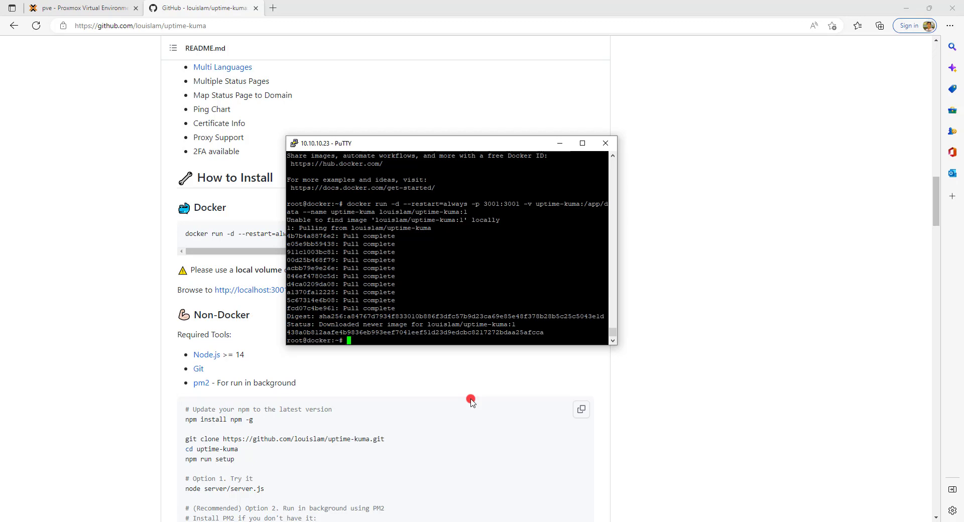
# Load Uptime Kuma at 10.10.10.23:3001 in a new browser tab.
pyautogui.click(271, 10)
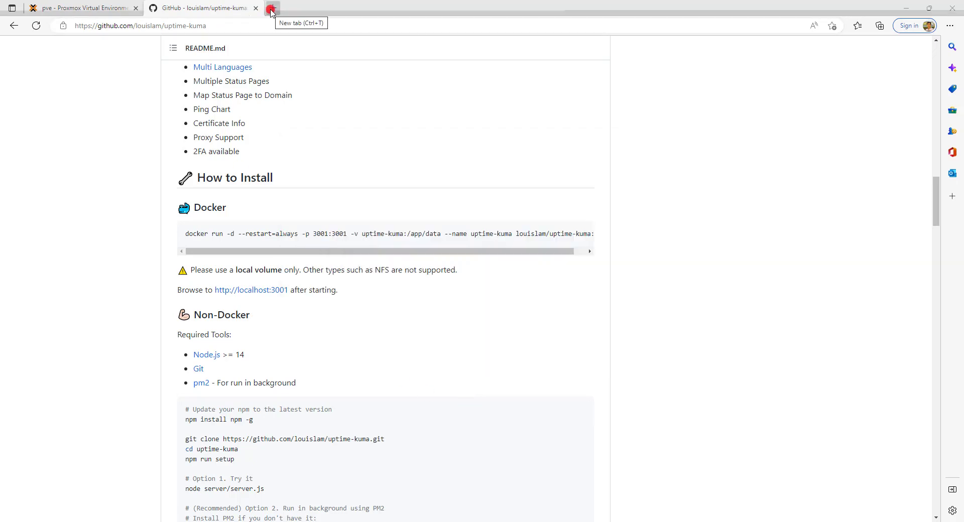
pyautogui.click(271, 10)
pyautogui.write('10.')
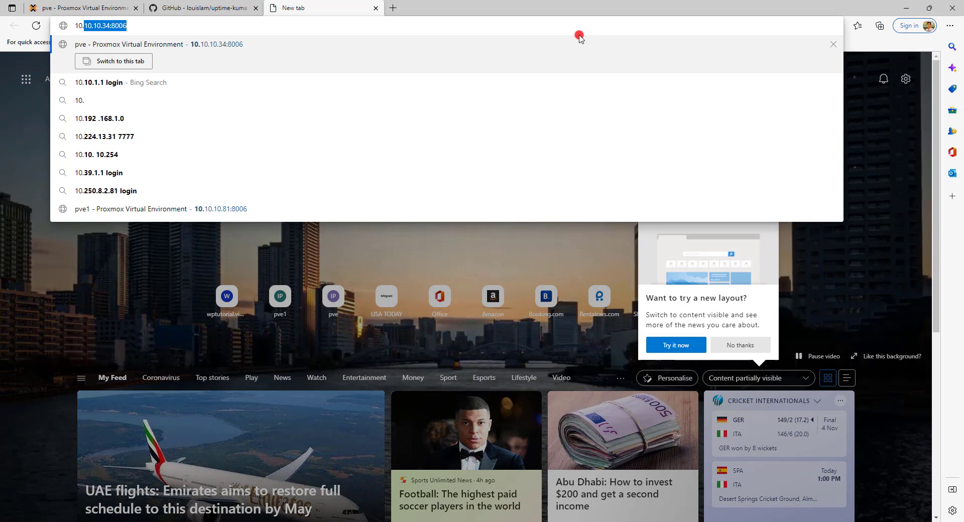
pyautogui.write('10.10.23')
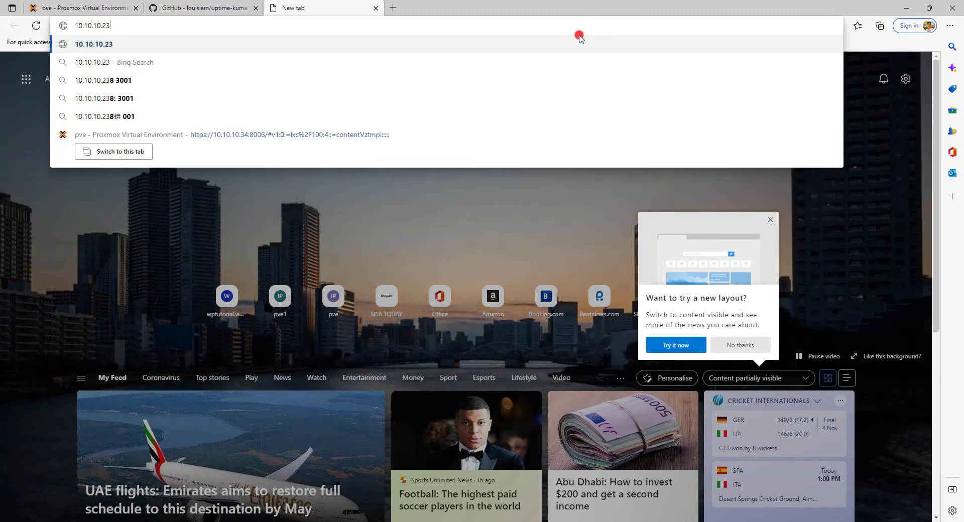
pyautogui.write(':3001')
pyautogui.press('Return')
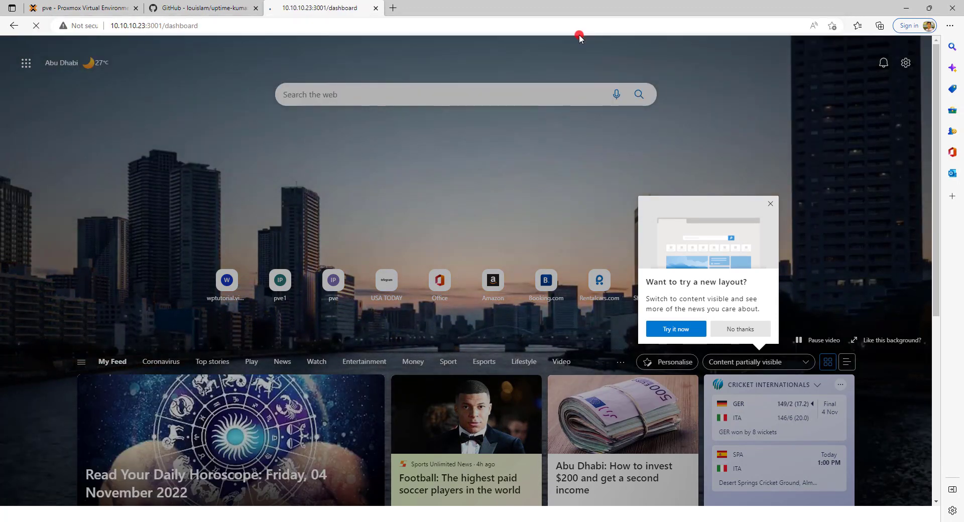
# Create the admin account with a confirmed password, declining the browser's save-password offer.
pyautogui.click(502, 201)
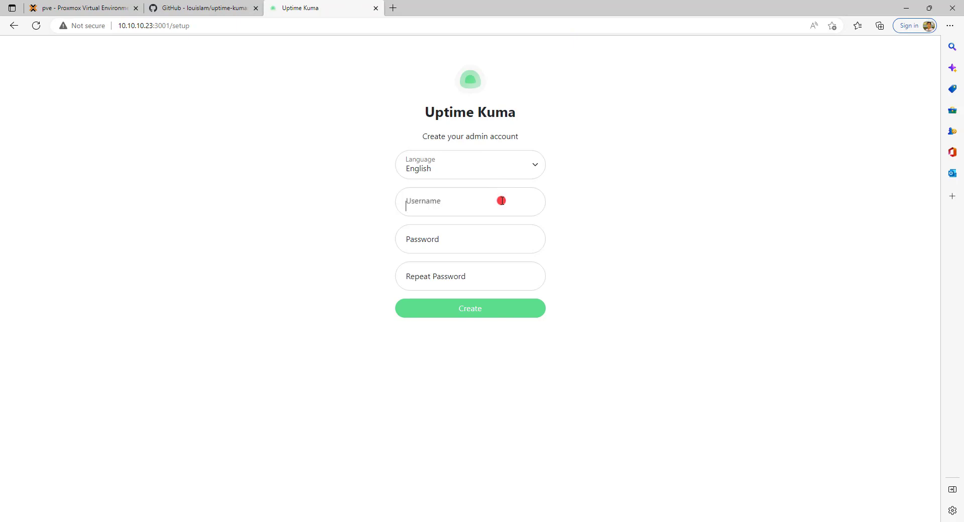
pyautogui.write('admin')
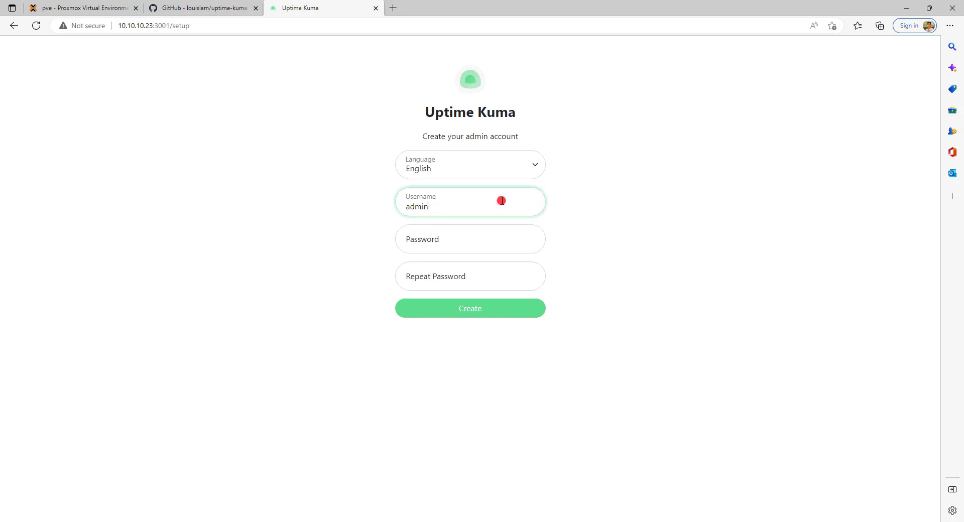
pyautogui.press('Return')
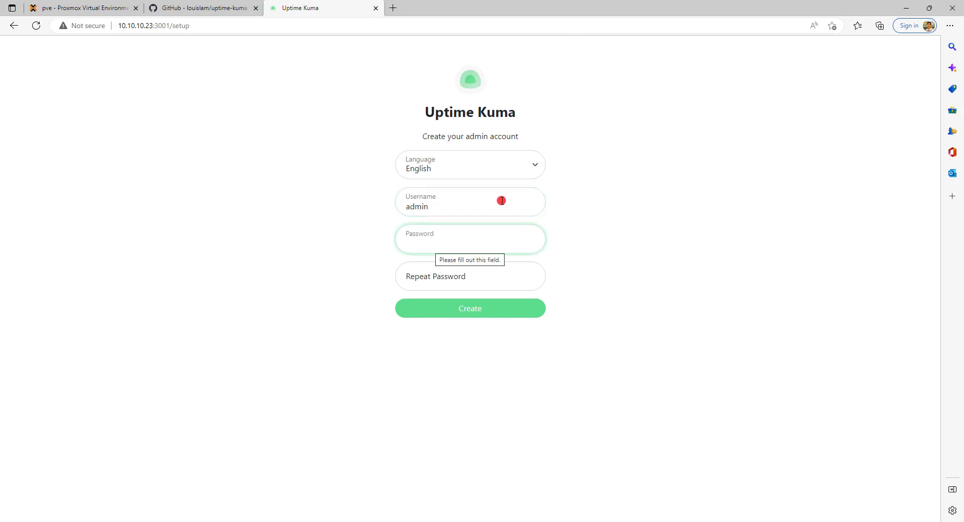
pyautogui.write('********')
pyautogui.press('Tab')
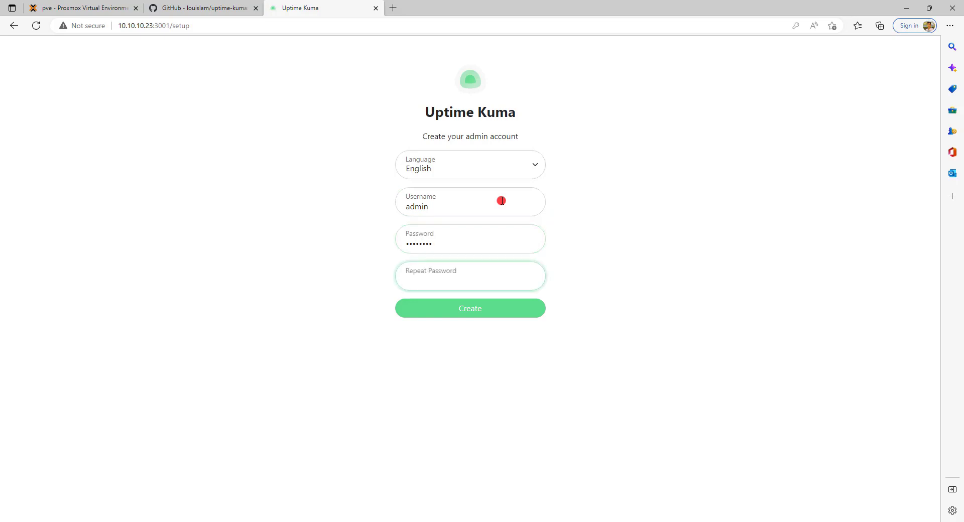
pyautogui.write('********')
pyautogui.click(475, 308)
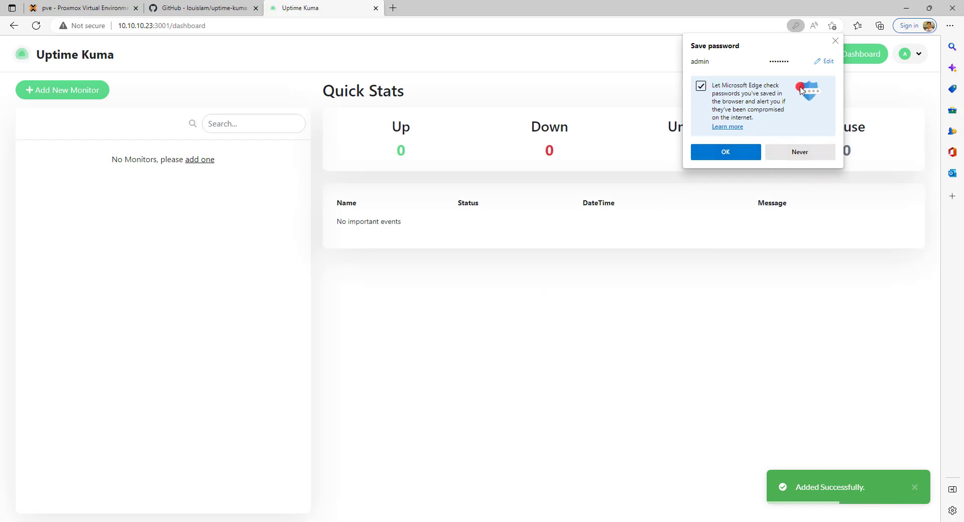
pyautogui.click(838, 40)
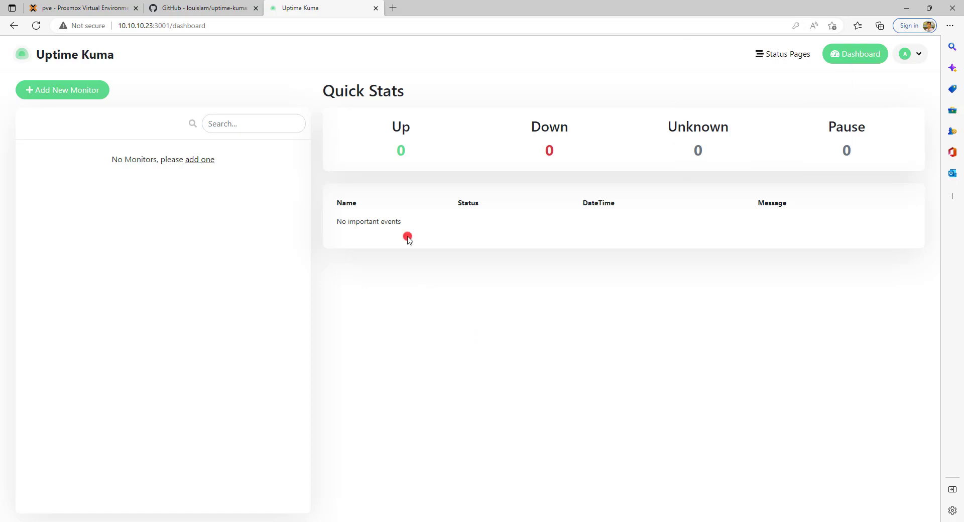
# Start a new Ping monitor with the friendly name Docker.
pyautogui.click(198, 160)
pyautogui.click(425, 172)
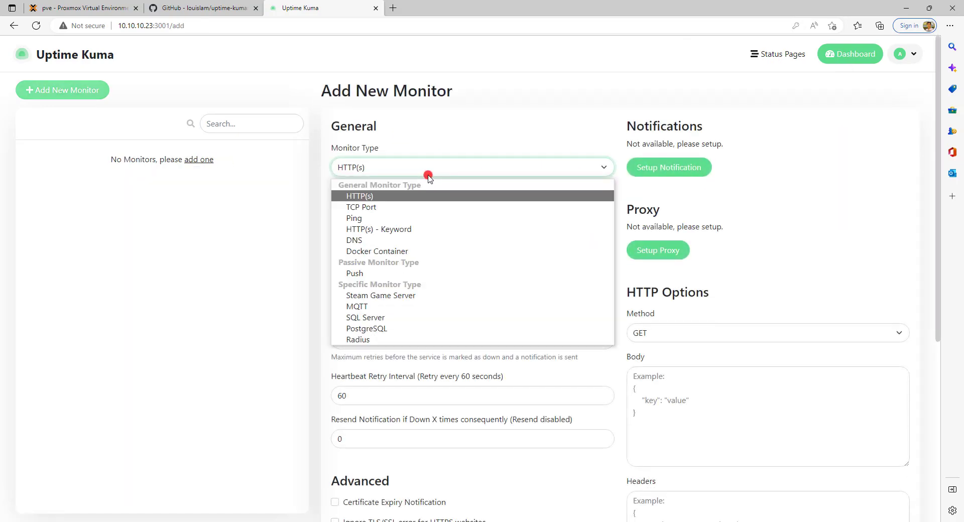
pyautogui.click(392, 219)
pyautogui.click(385, 212)
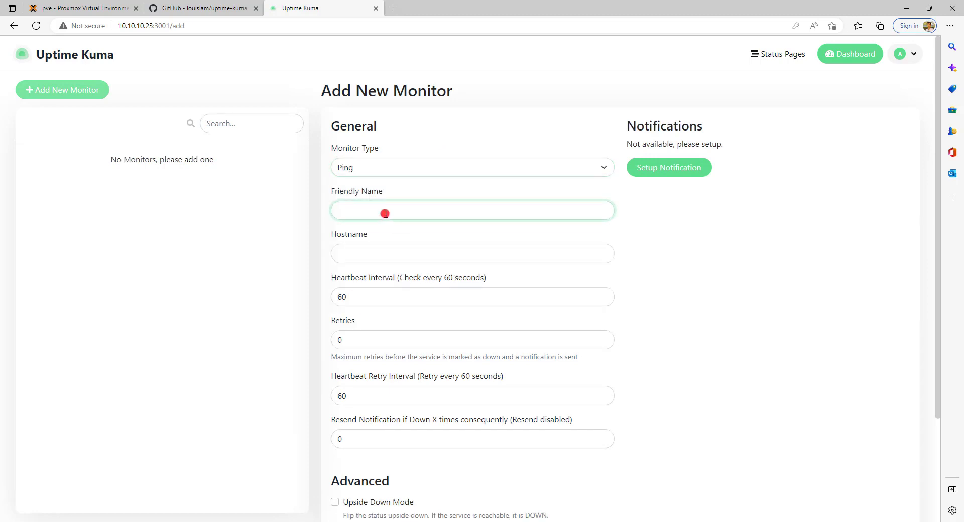
pyautogui.write('Docker Co')
pyautogui.press('BackSpace')
pyautogui.press('BackSpace')
pyautogui.press('Return')
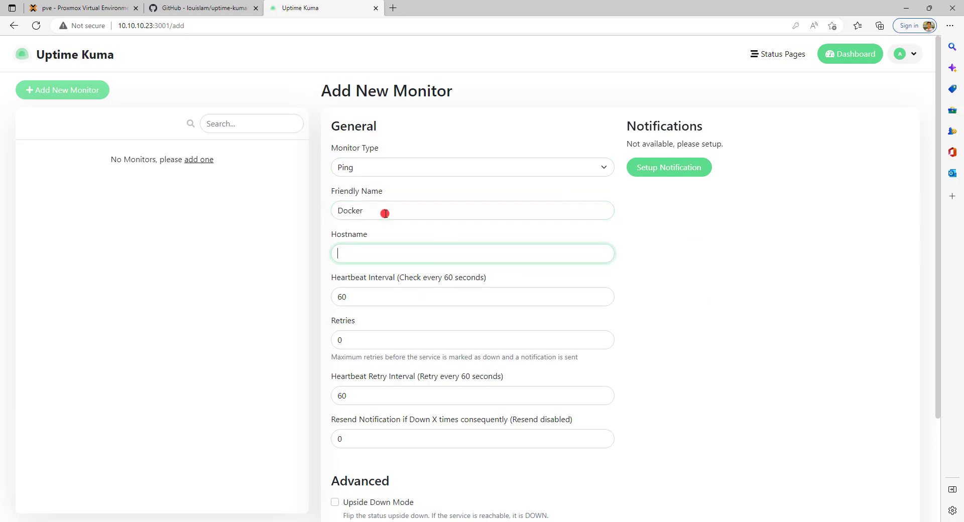
# Set the monitor's hostname to 10.10.10.23, keeping the 60-second heartbeat interval.
pyautogui.write('Docker')
pyautogui.press('BackSpace')
pyautogui.press('BackSpace')
pyautogui.press('BackSpace')
pyautogui.press('BackSpace')
pyautogui.press('BackSpace')
pyautogui.press('Tab')
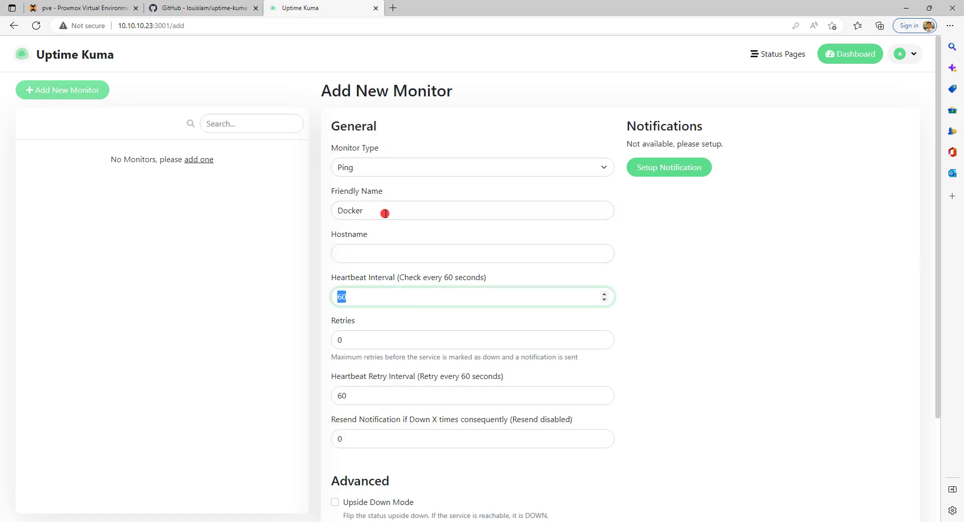
pyautogui.click(380, 251)
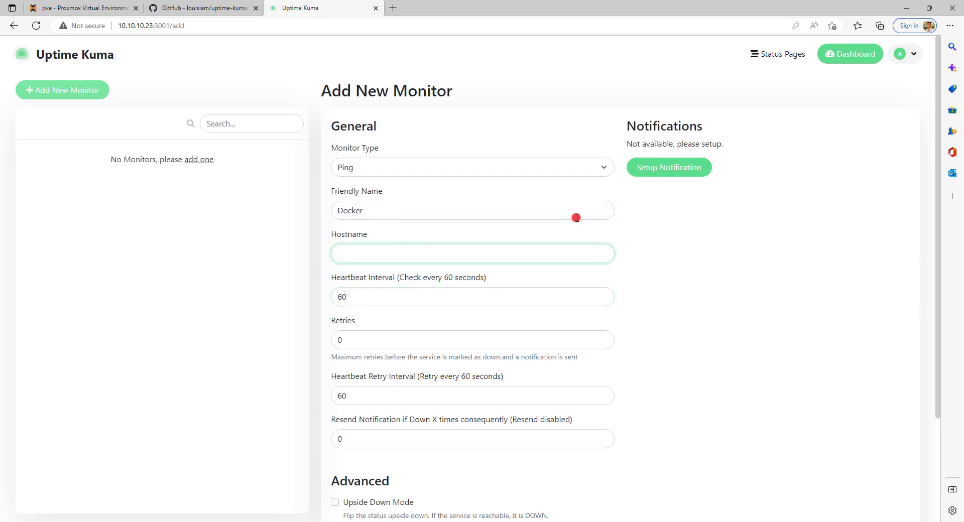
pyautogui.write('10.10.10.23')
pyautogui.press('Tab')
pyautogui.click(572, 269)
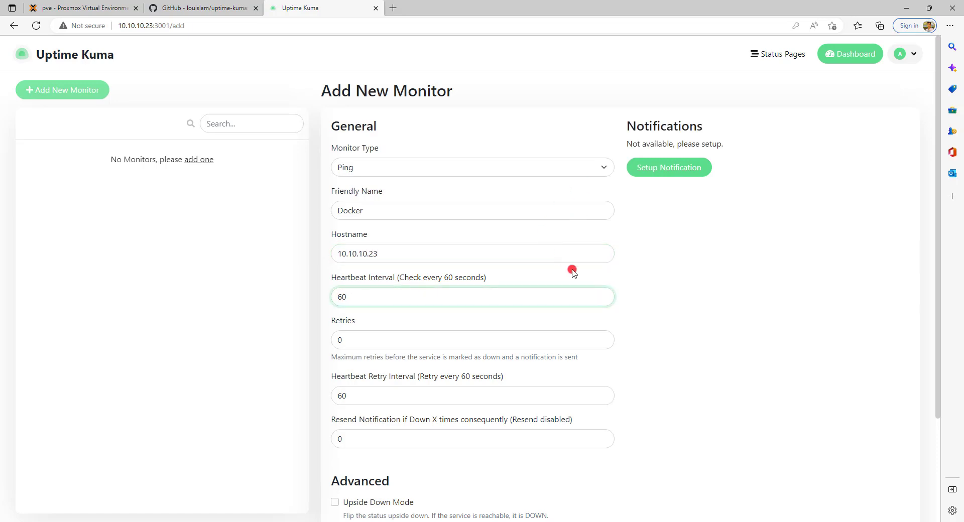
pyautogui.scroll(-3, 424, 429)
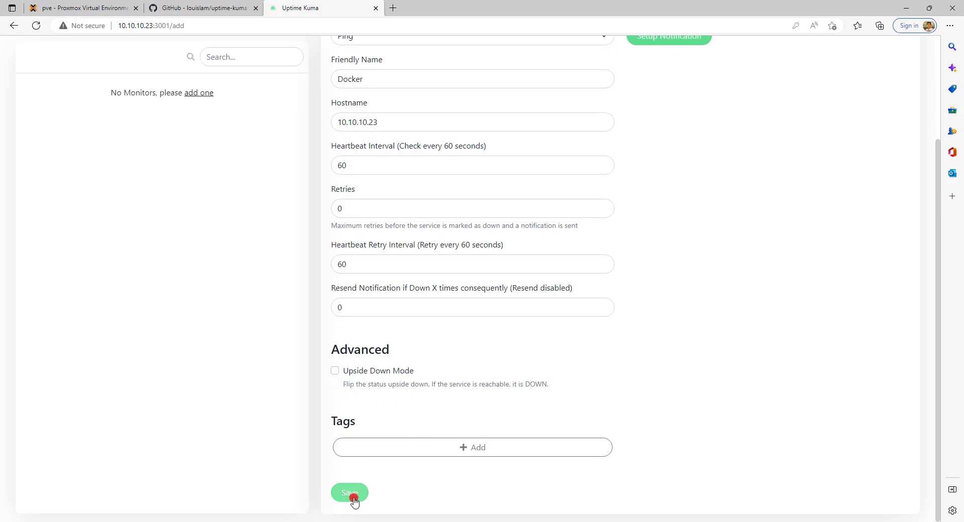
# Open the tag dialog and check the existing tags list, which is empty.
pyautogui.click(499, 435)
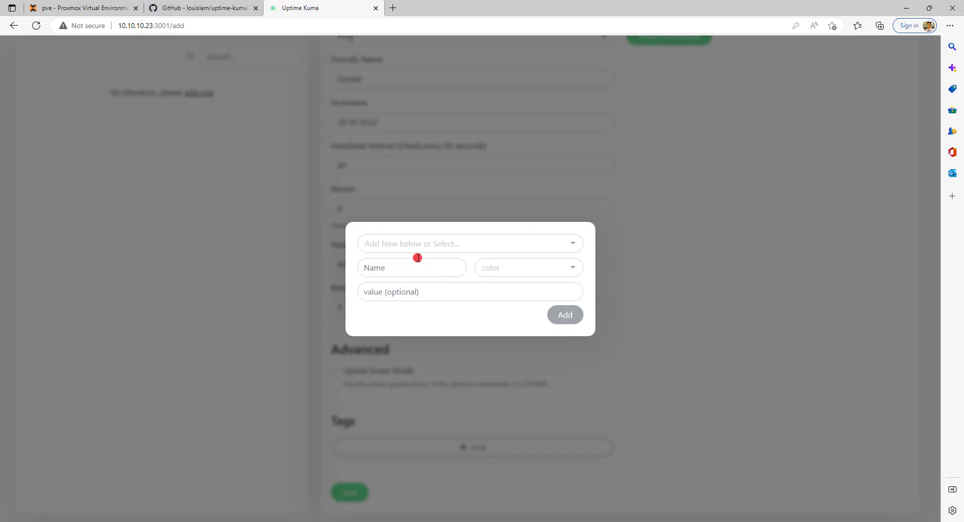
pyautogui.click(422, 244)
pyautogui.write('Sche')
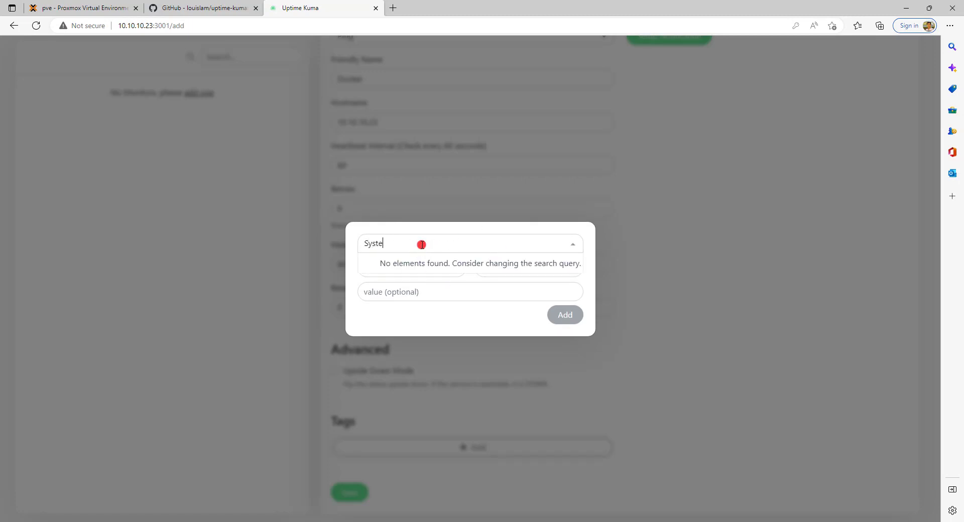
pyautogui.press('Tab')
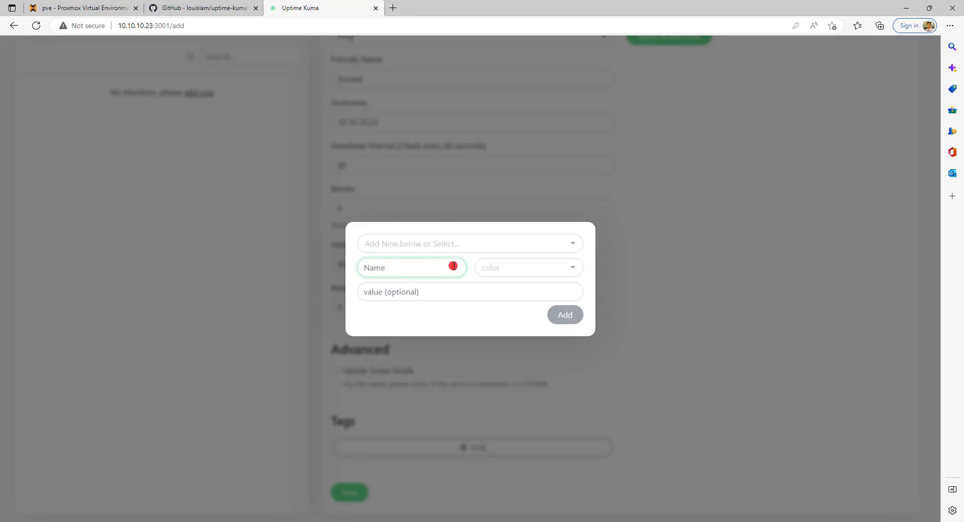
pyautogui.click(418, 295)
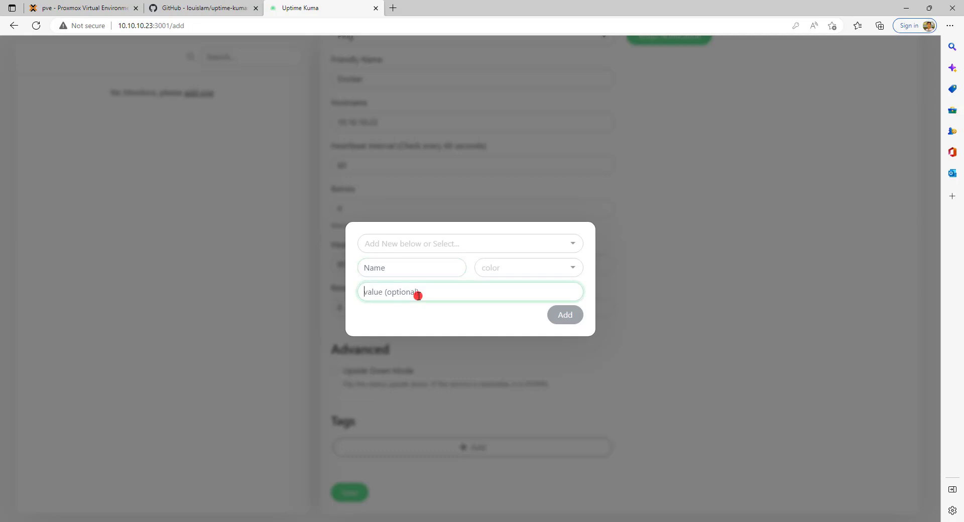
pyautogui.click(562, 245)
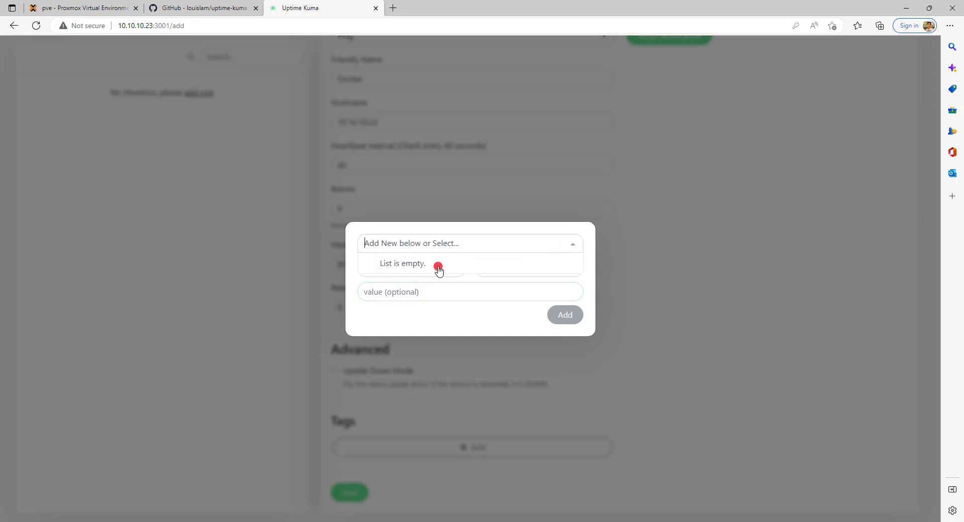
pyautogui.click(353, 278)
# Create a red tag named System and attach it to the monitor.
pyautogui.click(386, 266)
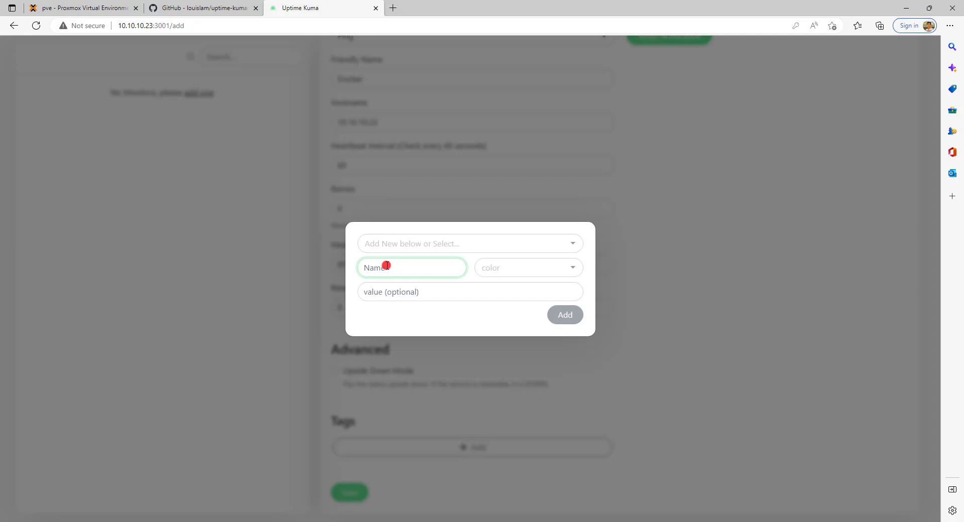
pyautogui.write('System')
pyautogui.press('Tab')
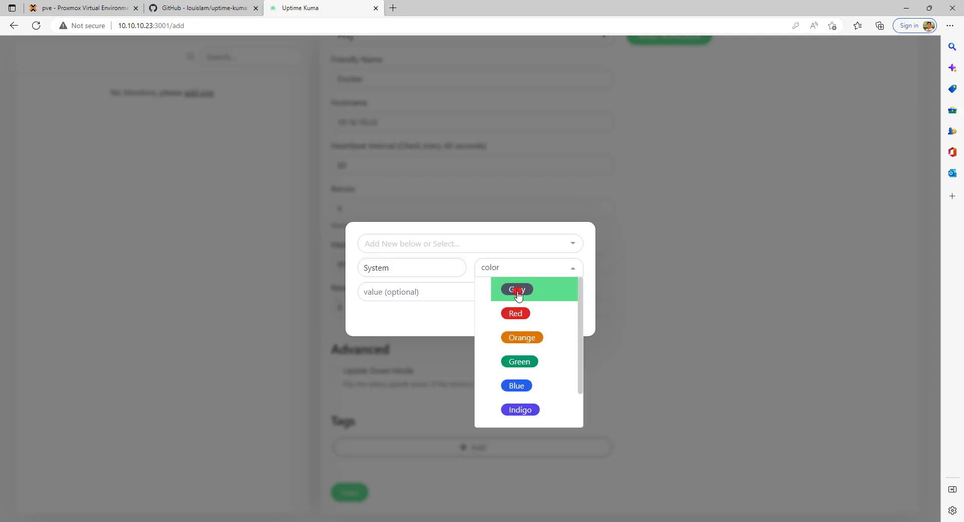
pyautogui.click(519, 315)
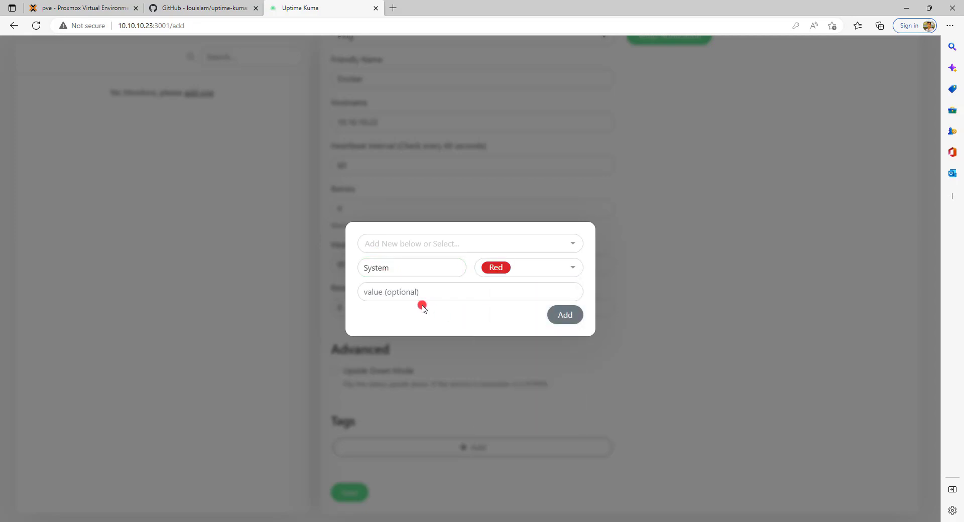
pyautogui.click(566, 316)
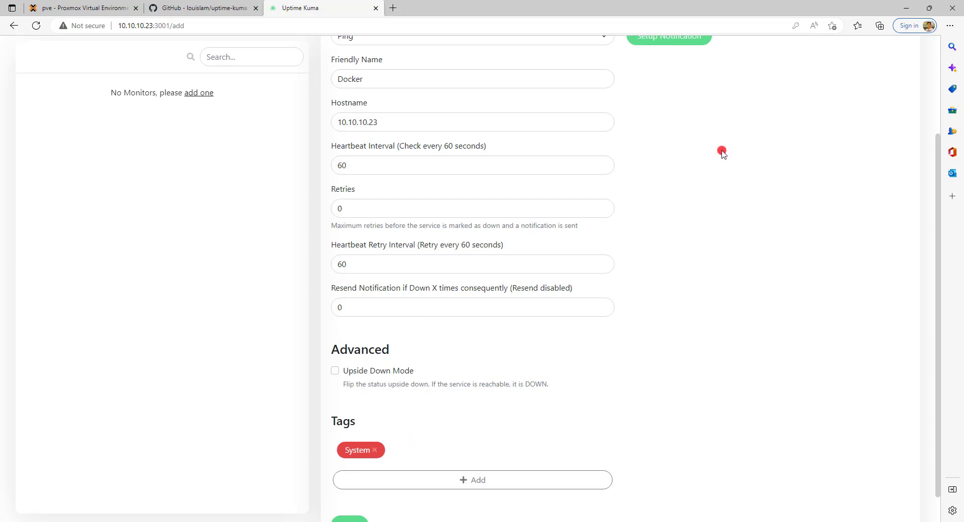
pyautogui.scroll(2, 733, 200)
pyautogui.scroll(-3, 745, 208)
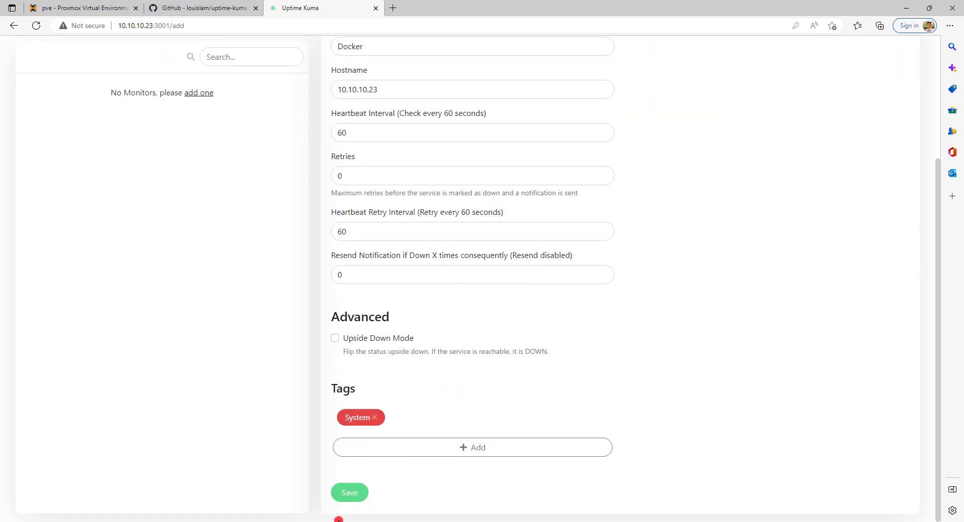
# Save the Docker Ping monitor.
pyautogui.click(352, 494)
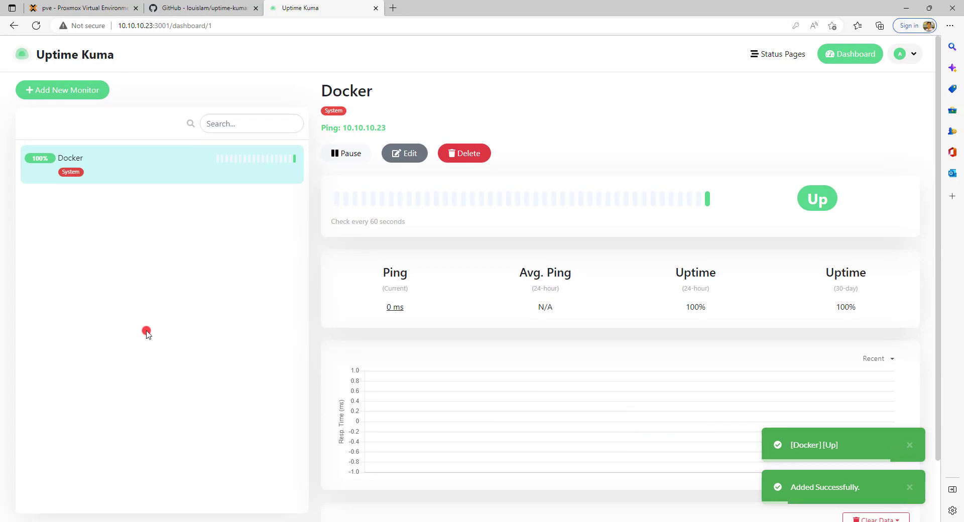
# Go to Settings › Notifications through the account menu.
pyautogui.click(913, 54)
pyautogui.click(888, 104)
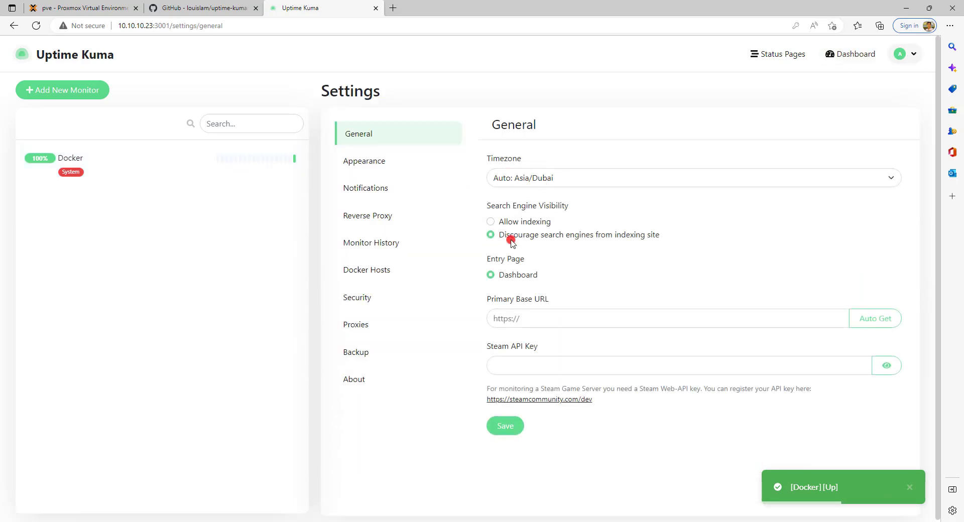
pyautogui.click(394, 189)
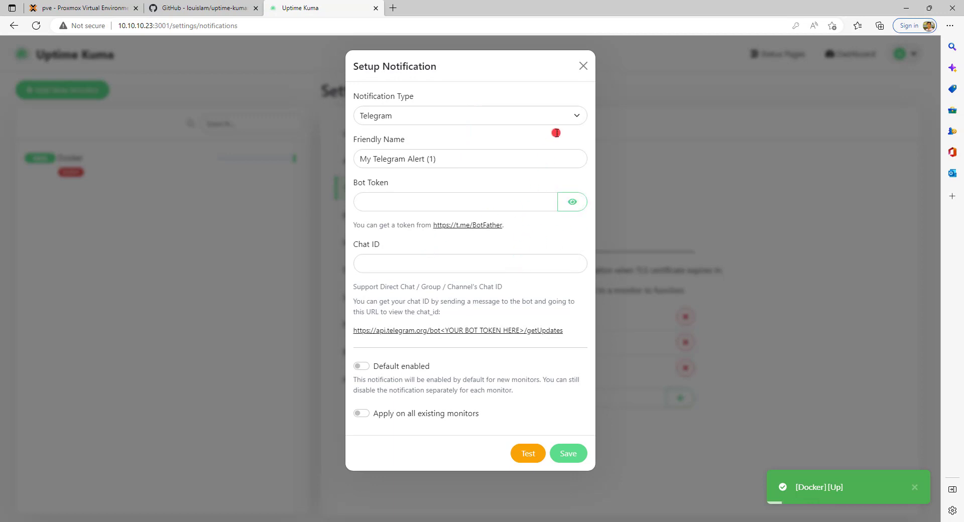
# Try Email (SMTP) as the notification type and review its fields.
pyautogui.click(572, 117)
pyautogui.scroll(2, 474, 286)
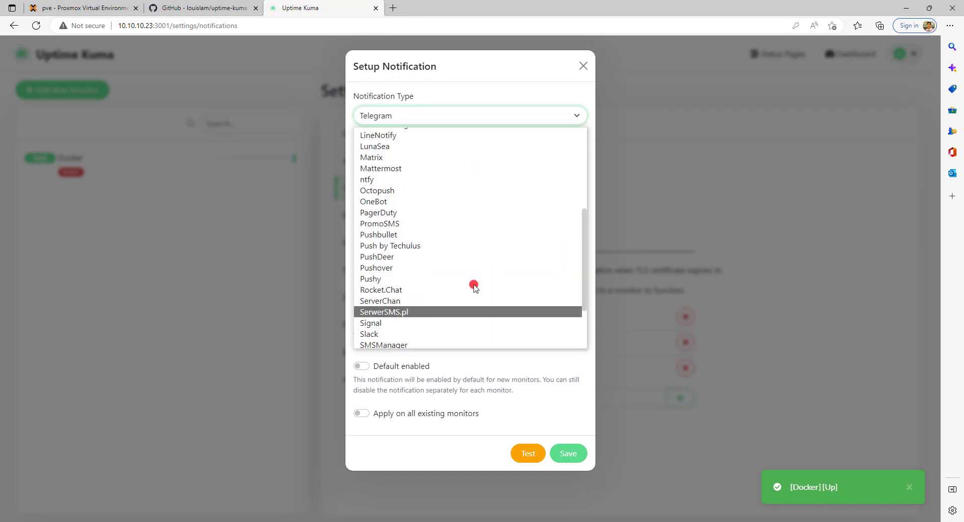
pyautogui.scroll(4, 473, 286)
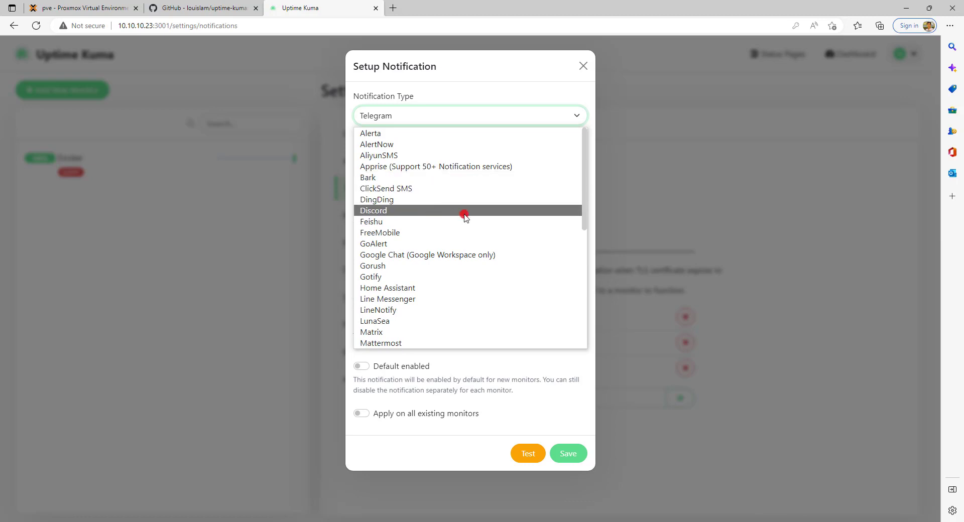
pyautogui.moveTo(582, 178); pyautogui.dragTo(561, 299)
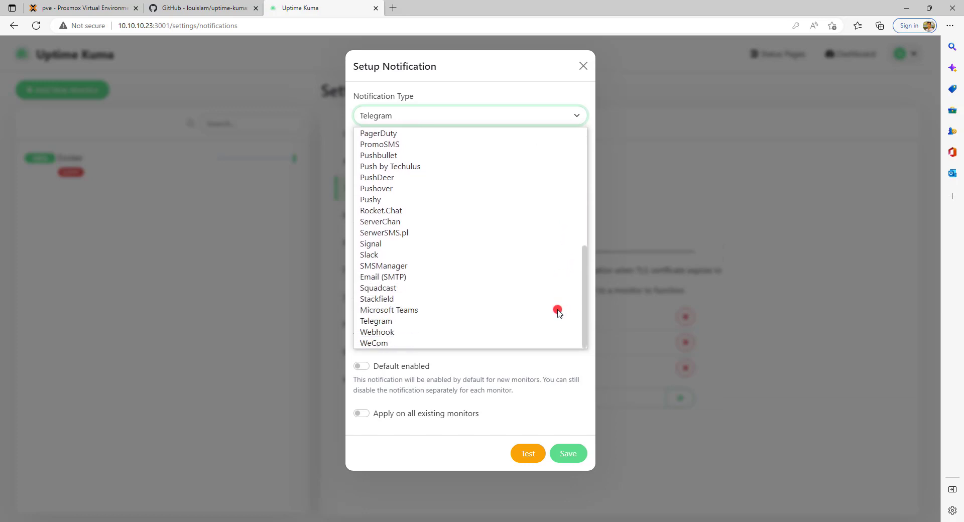
pyautogui.click(452, 277)
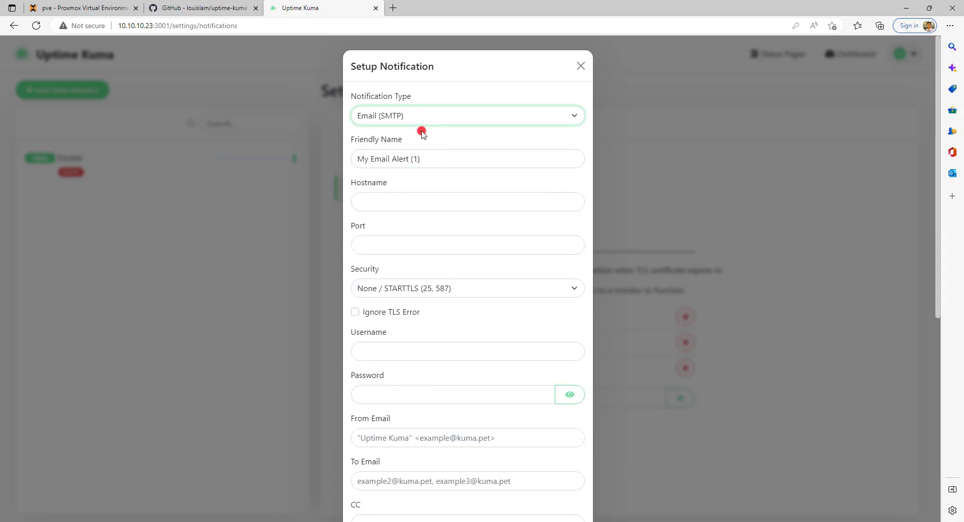
pyautogui.click(433, 205)
pyautogui.click(412, 266)
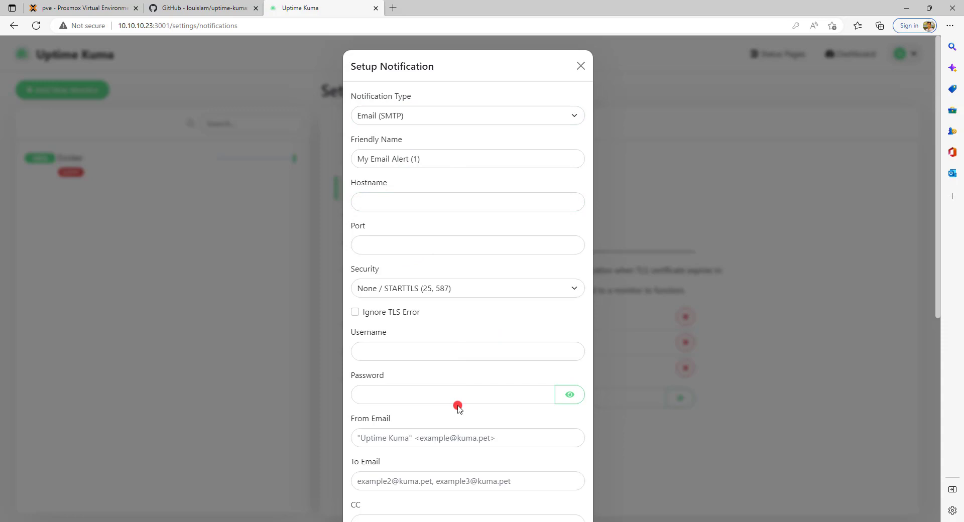
pyautogui.scroll(-7, 461, 447)
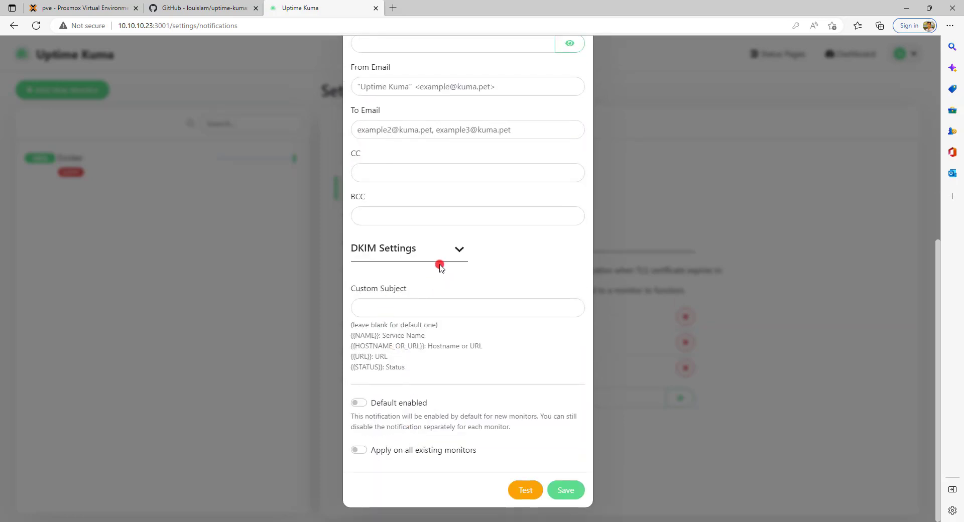
pyautogui.scroll(7, 509, 324)
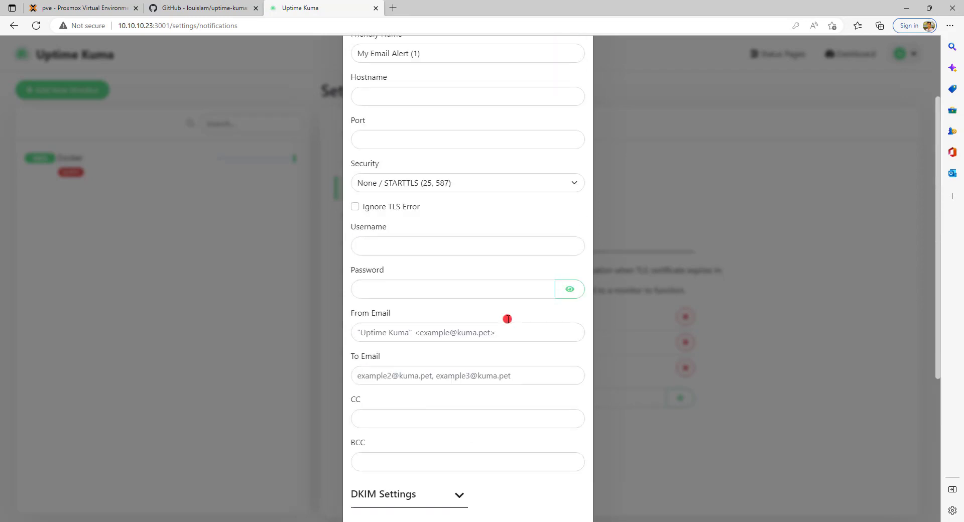
# Switch the type to Microsoft Teams, then close the dialog without saving.
pyautogui.click(511, 115)
pyautogui.scroll(-2, 399, 339)
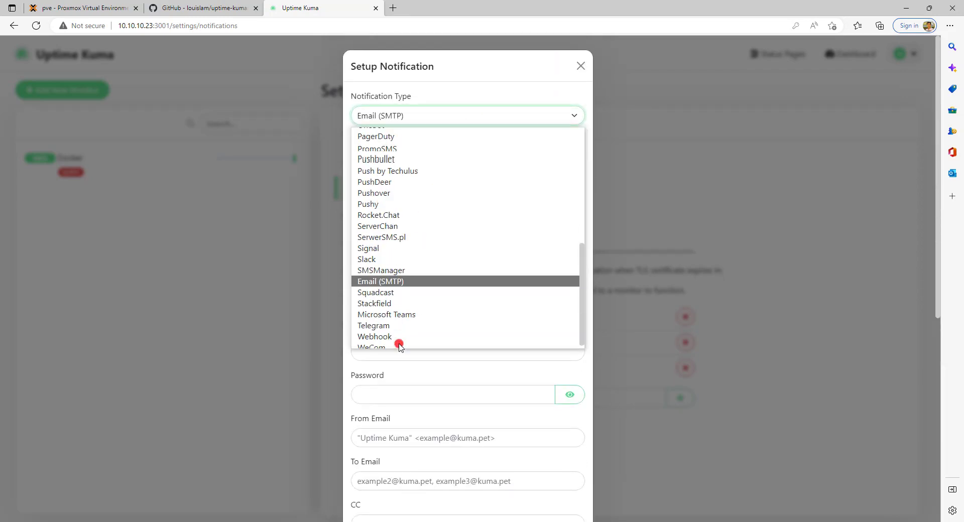
pyautogui.click(408, 311)
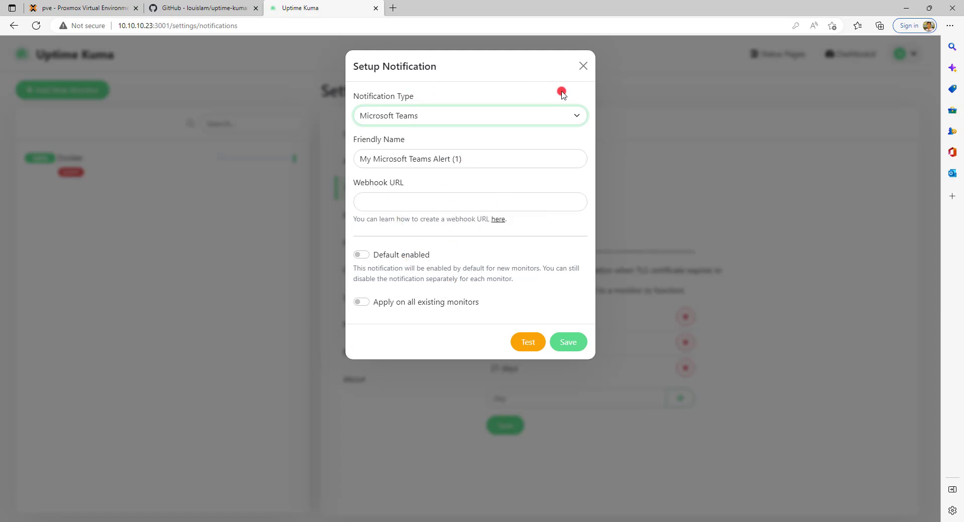
pyautogui.click(581, 66)
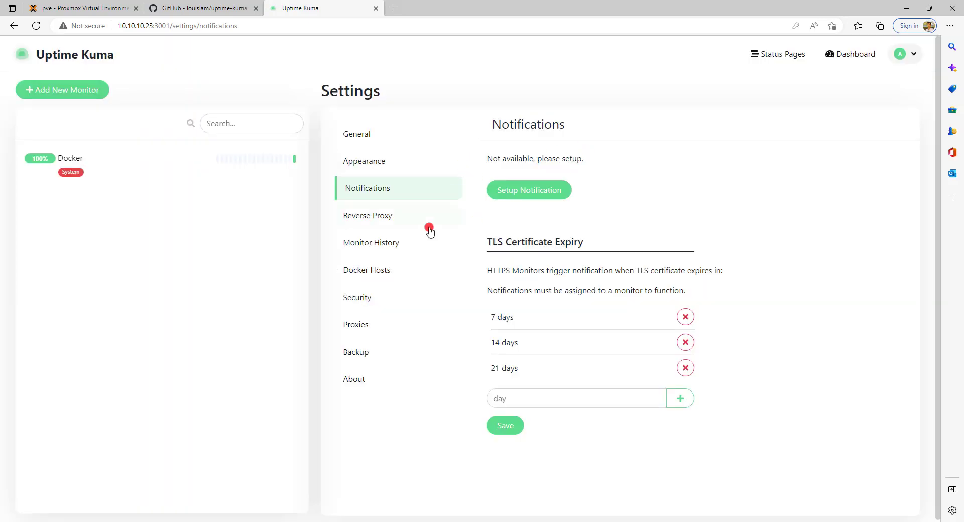
# Switch Uptime Kuma's appearance to the dark theme.
pyautogui.click(365, 136)
pyautogui.click(371, 161)
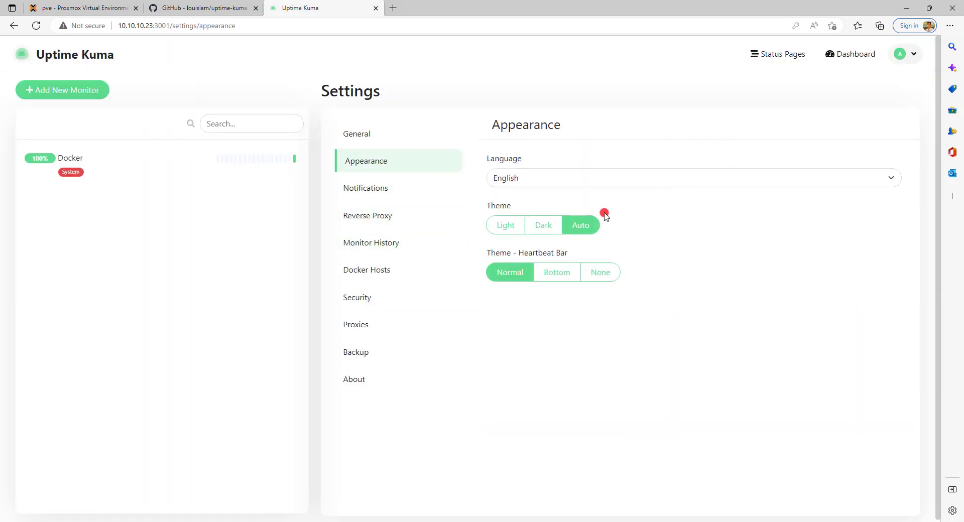
pyautogui.click(545, 223)
# Review the Notifications, Reverse Proxy, Monitor History, Docker Hosts, Security, Proxies and About settings, then return to the dashboard.
pyautogui.click(385, 190)
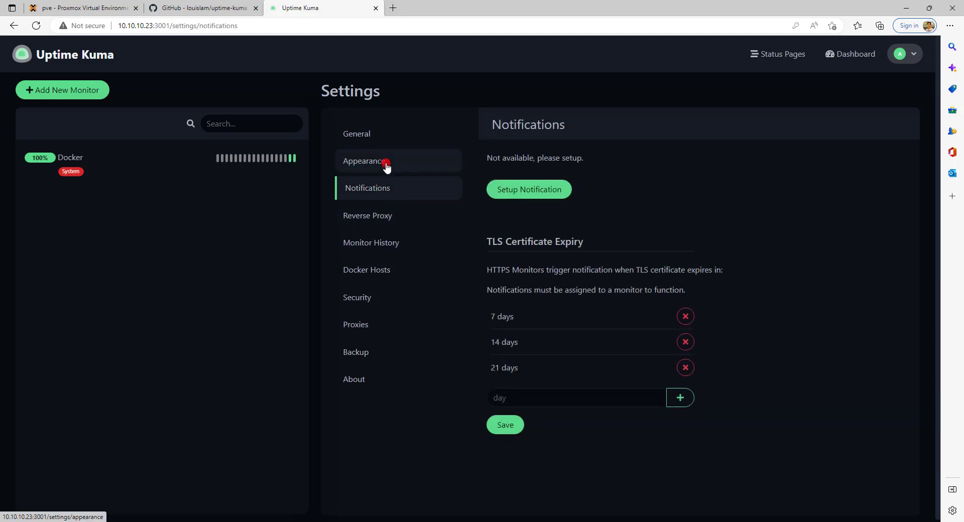
pyautogui.click(387, 217)
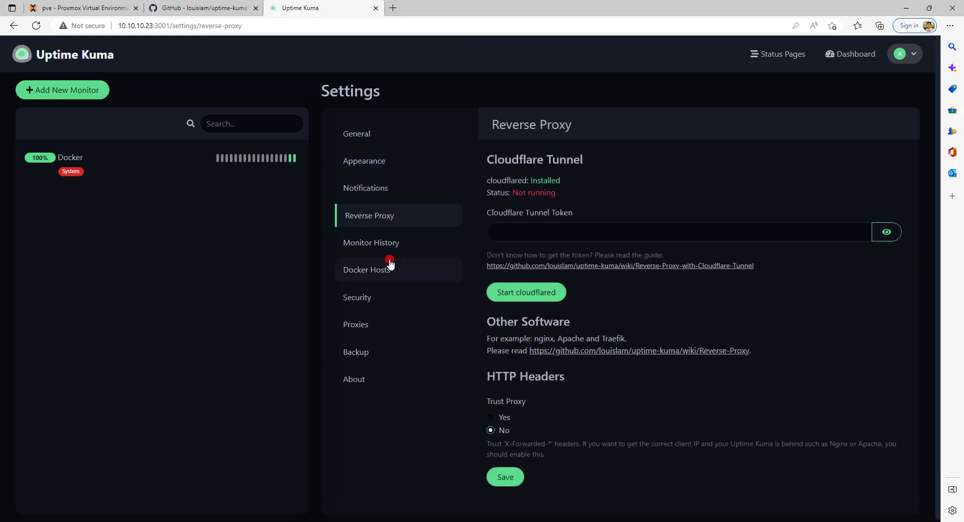
pyautogui.click(390, 246)
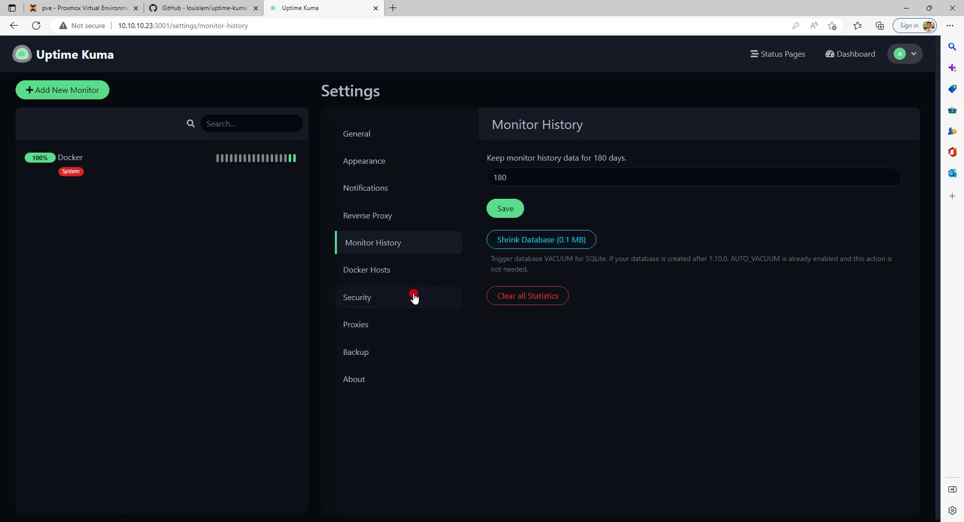
pyautogui.click(393, 276)
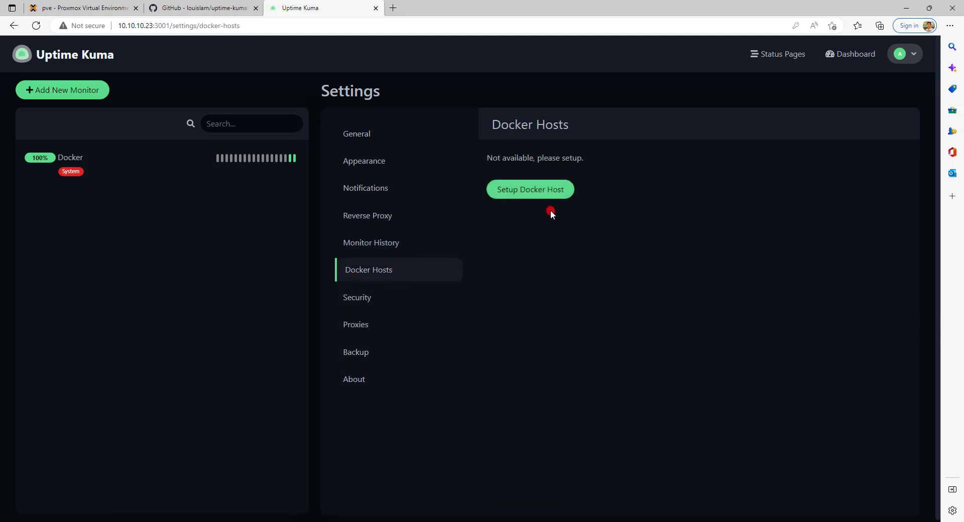
pyautogui.click(395, 301)
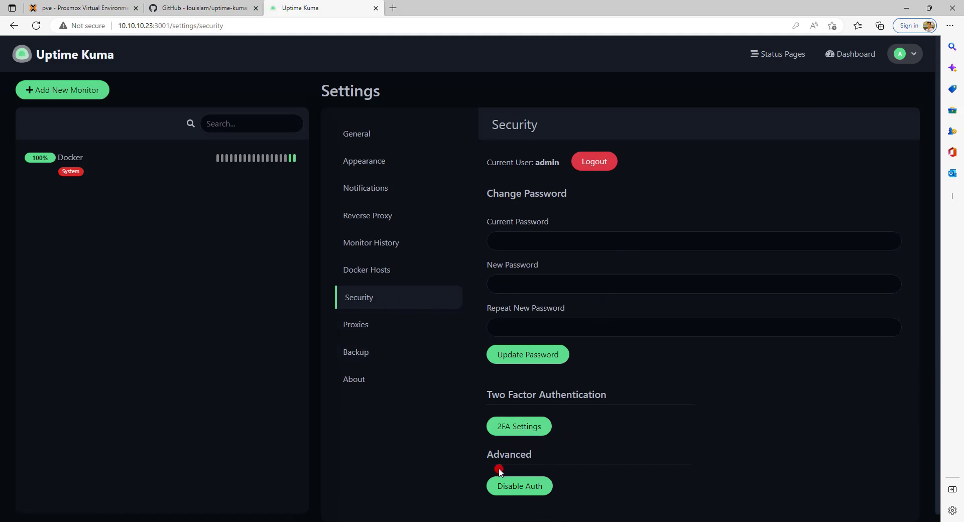
pyautogui.click(374, 327)
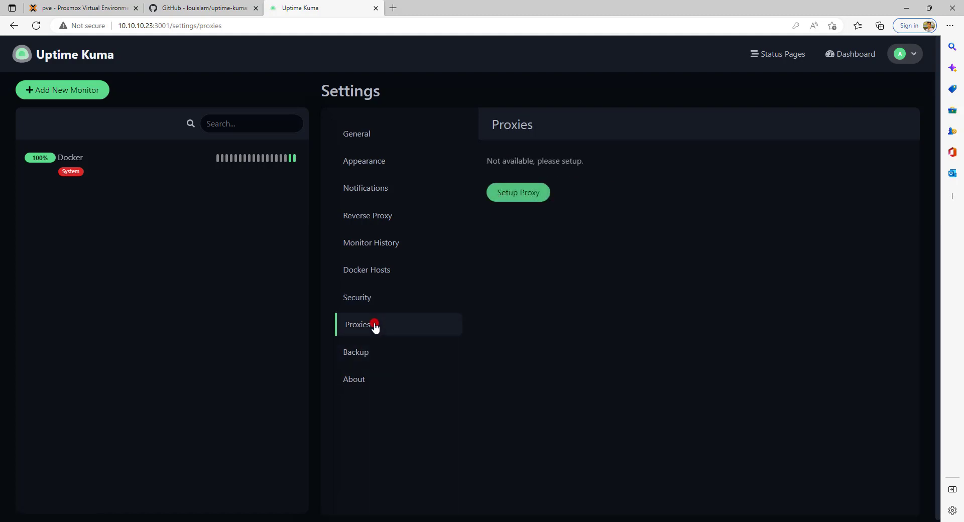
pyautogui.click(384, 379)
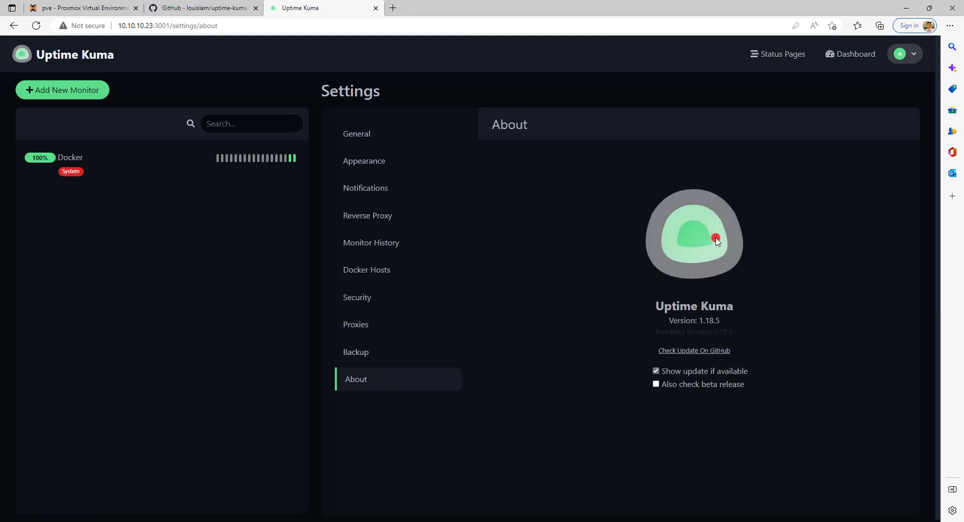
pyautogui.click(354, 134)
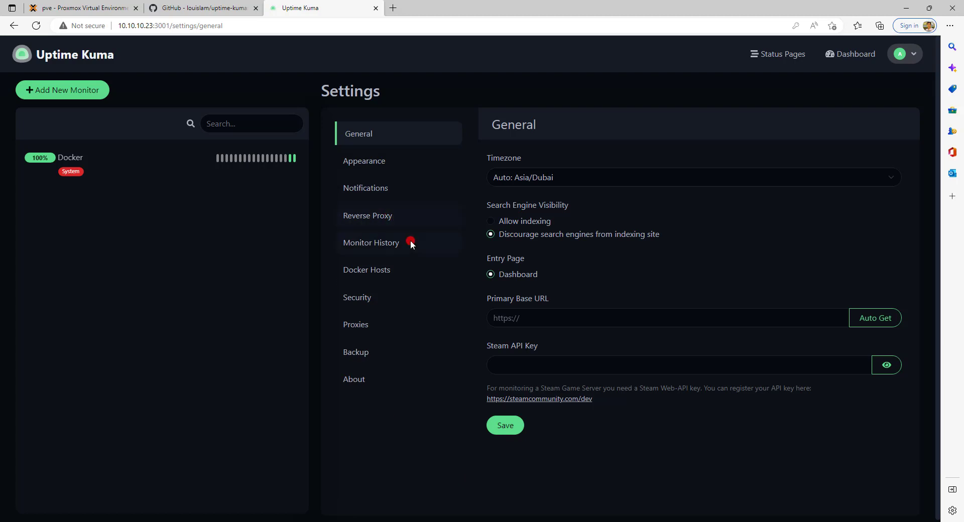
pyautogui.click(855, 59)
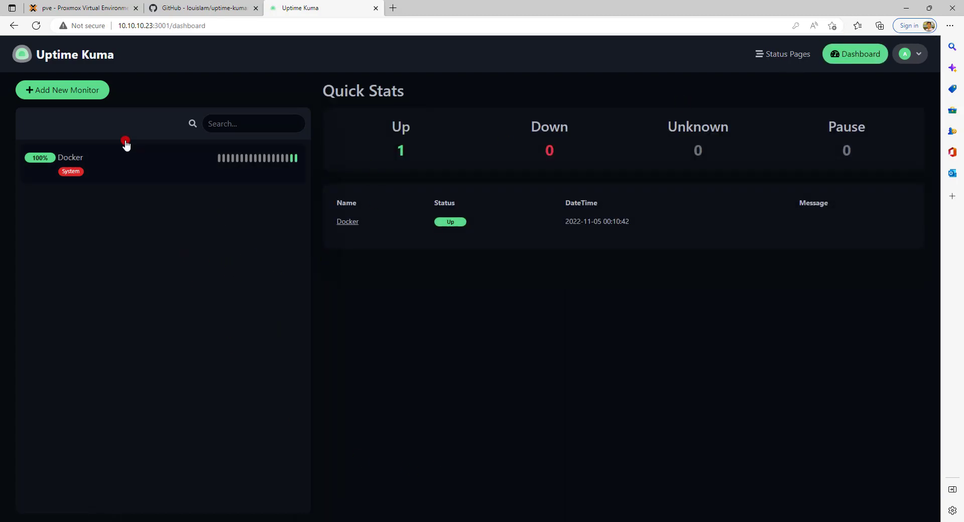
pyautogui.click(77, 90)
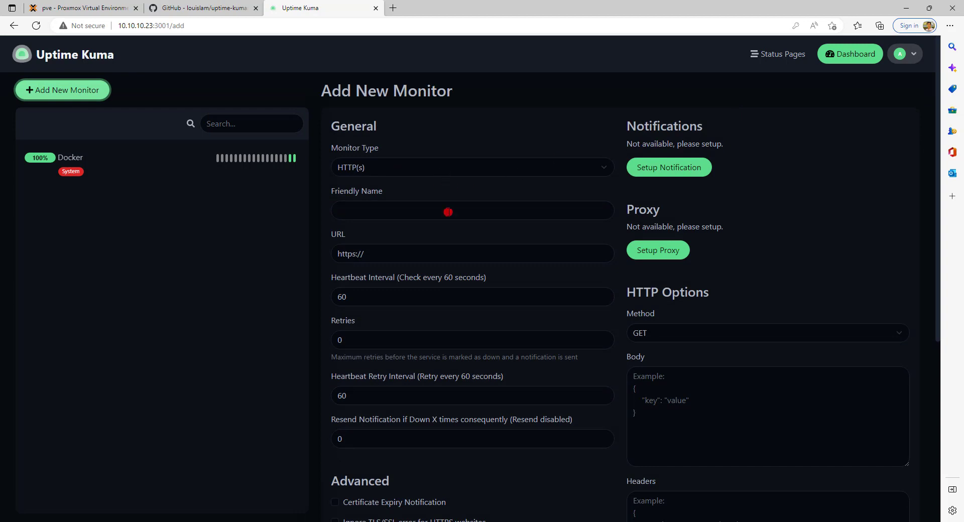
pyautogui.click(448, 213)
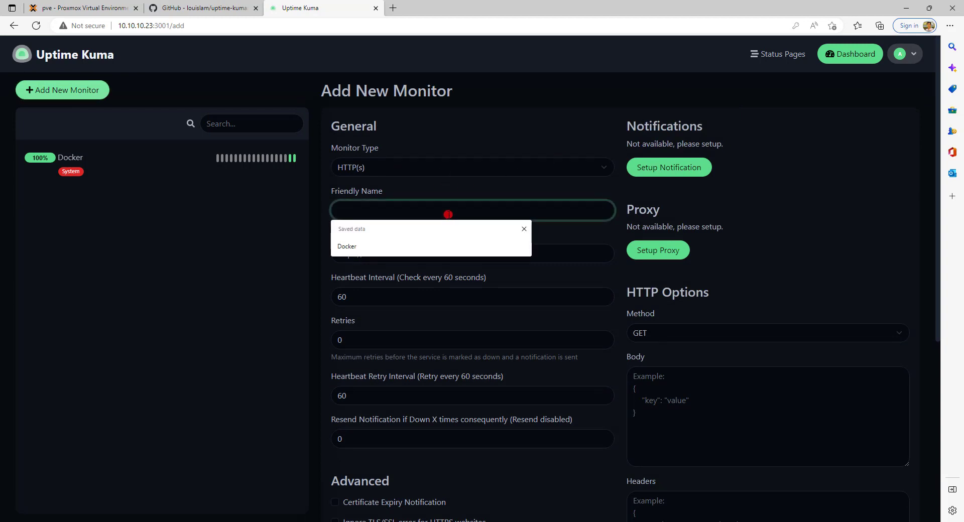
pyautogui.write('My B')
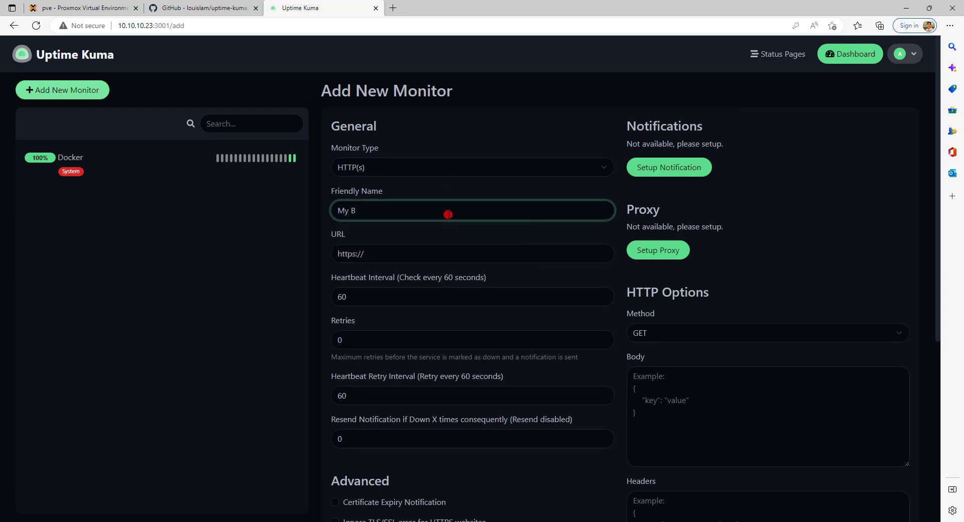
pyautogui.write('log')
pyautogui.press('Tab')
pyautogui.press('End')
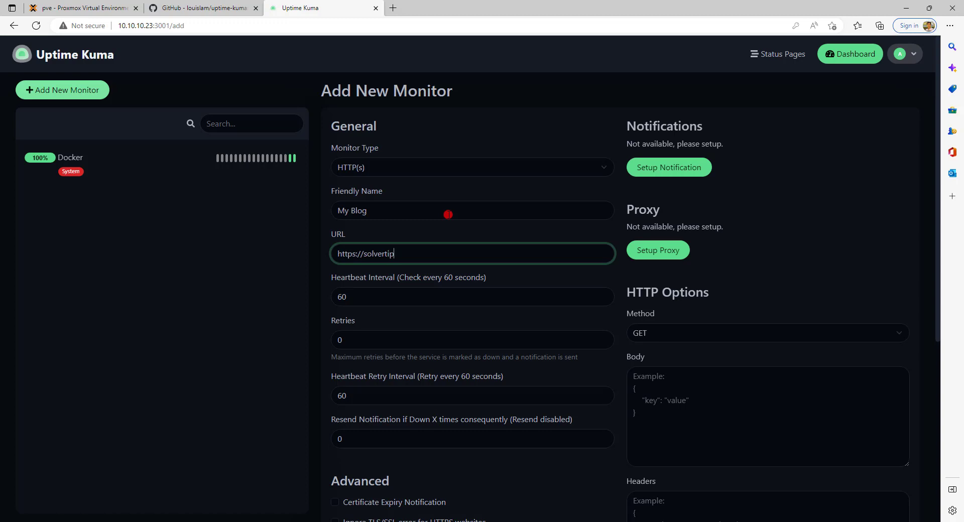
pyautogui.write('solvertips.com')
pyautogui.press('Tab')
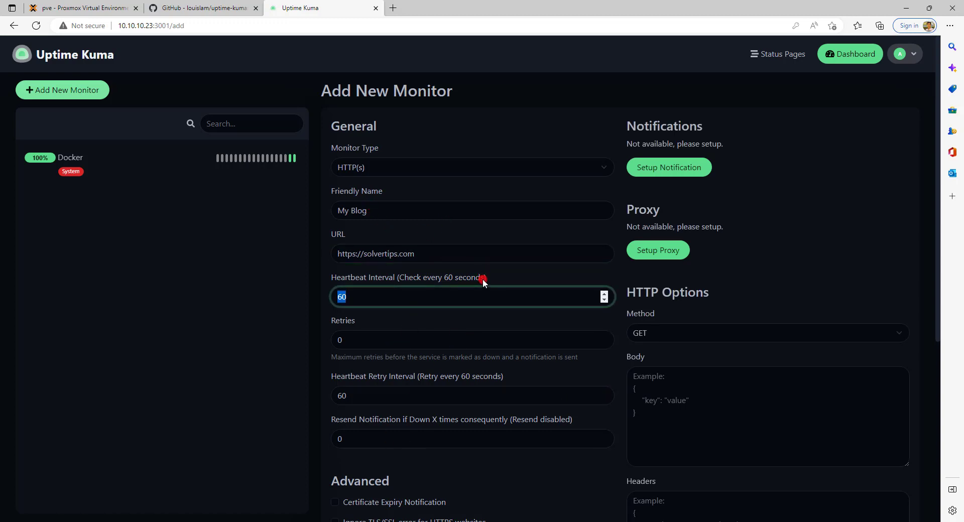
pyautogui.scroll(-5, 502, 267)
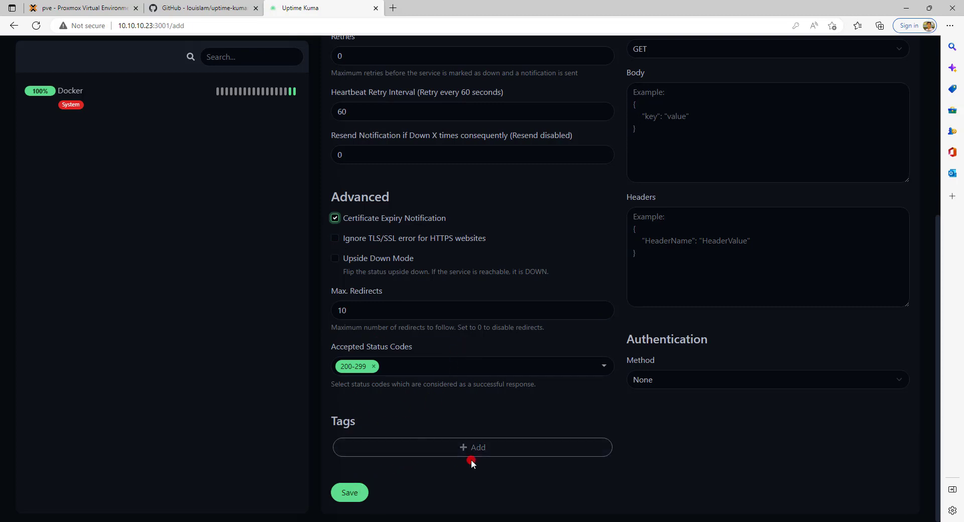
# Create a green 'Web Service' tag and attach it to the My Blog monitor.
pyautogui.click(485, 448)
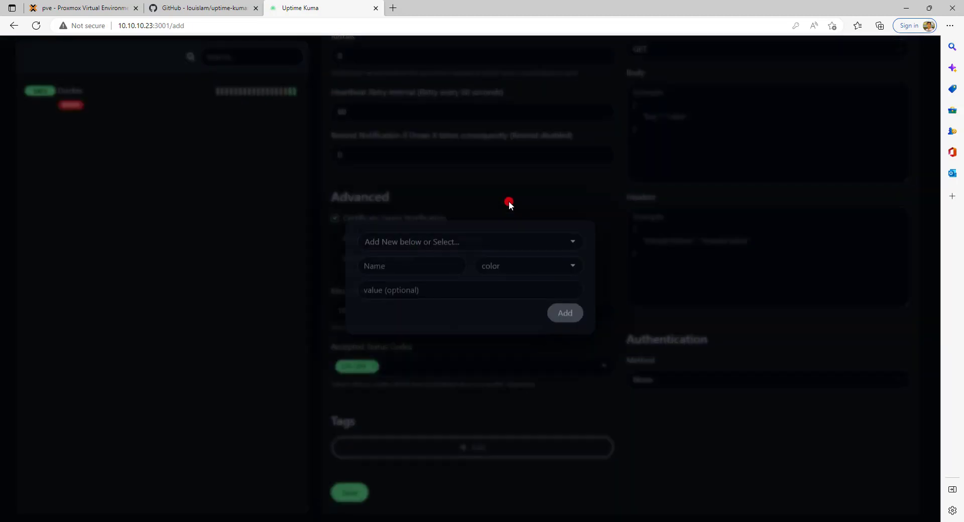
pyautogui.click(413, 275)
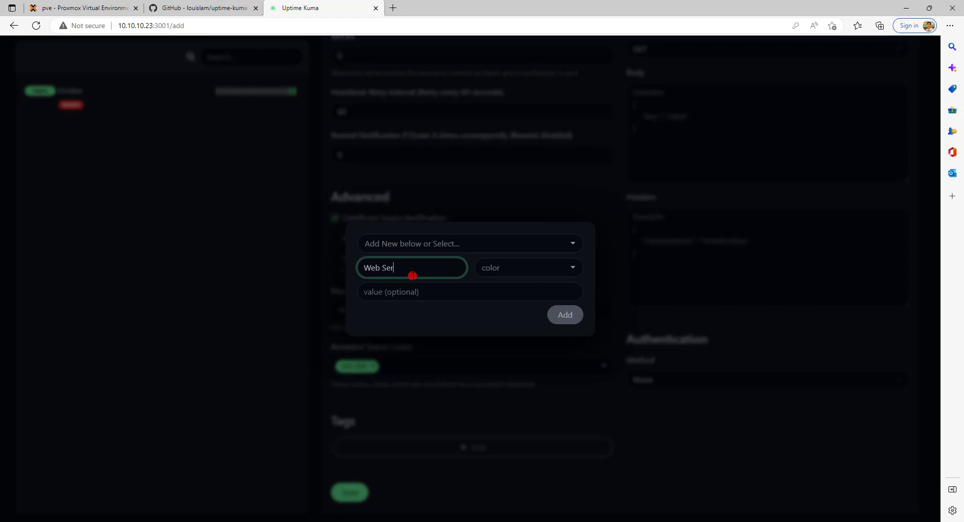
pyautogui.write('Web Service')
pyautogui.press('Tab')
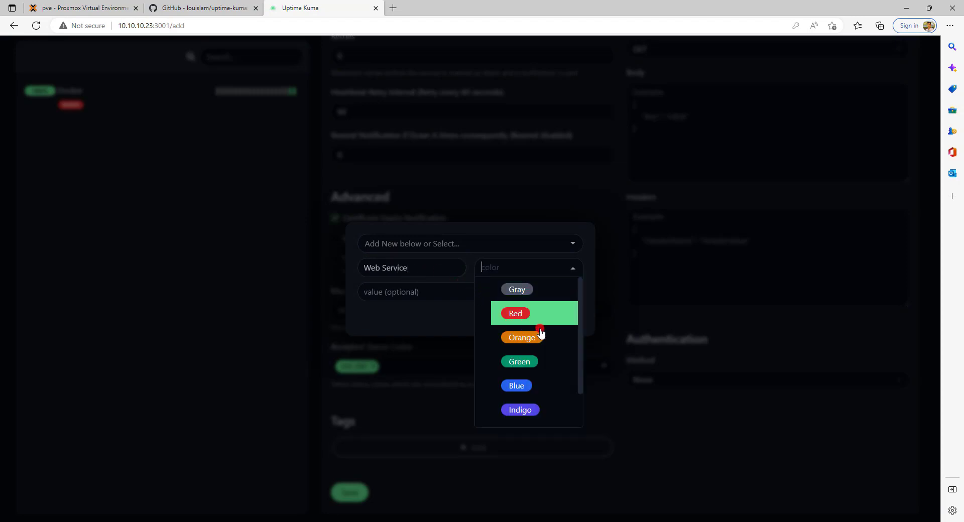
pyautogui.click(521, 374)
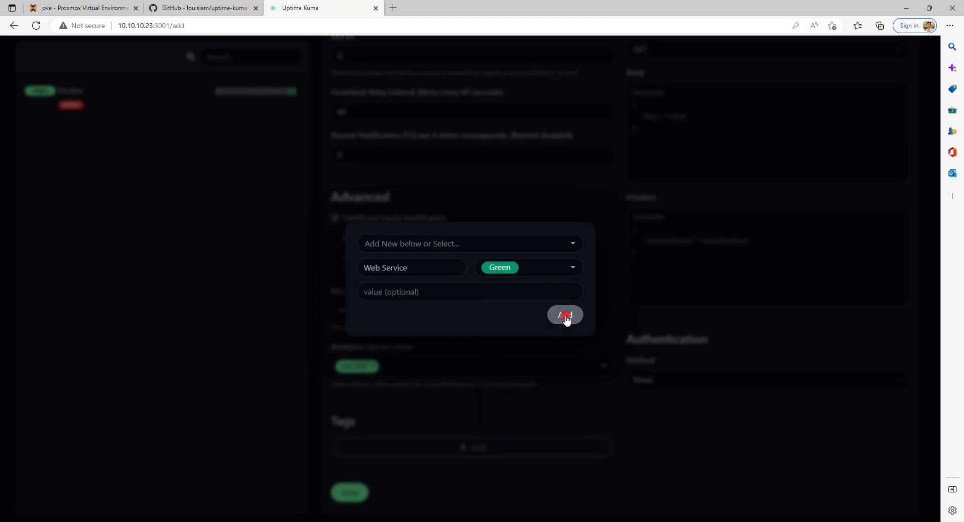
pyautogui.click(564, 318)
pyautogui.scroll(-1, 366, 505)
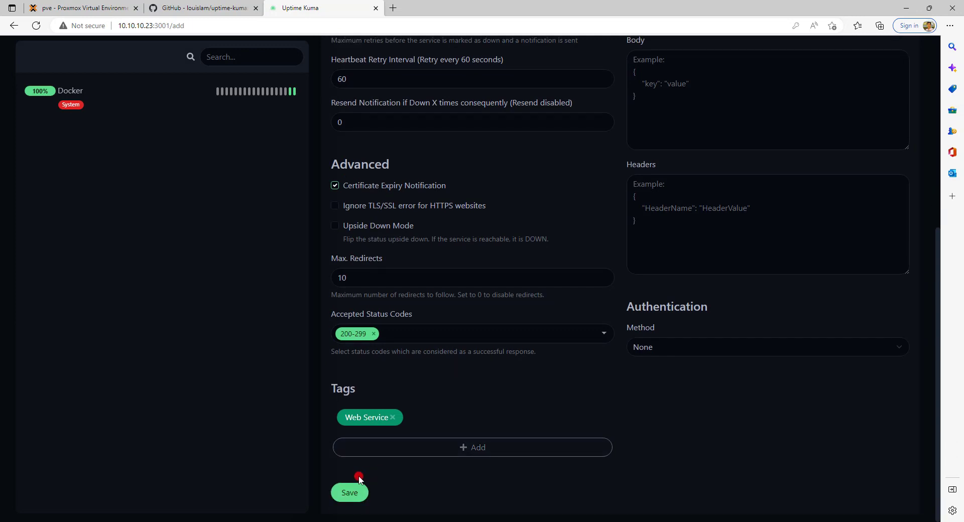
# Save the My Blog monitor and view its page, now Up alongside Docker.
pyautogui.click(354, 488)
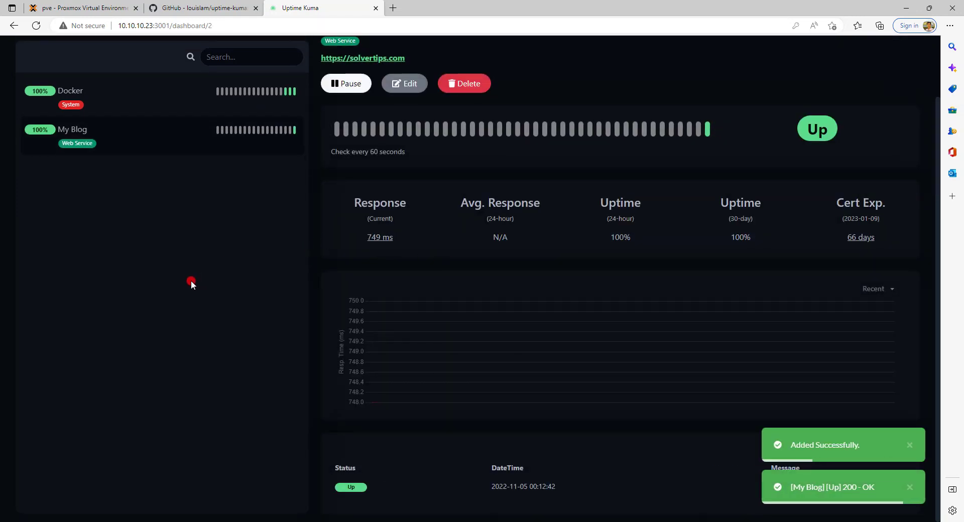
pyautogui.scroll(2, 193, 276)
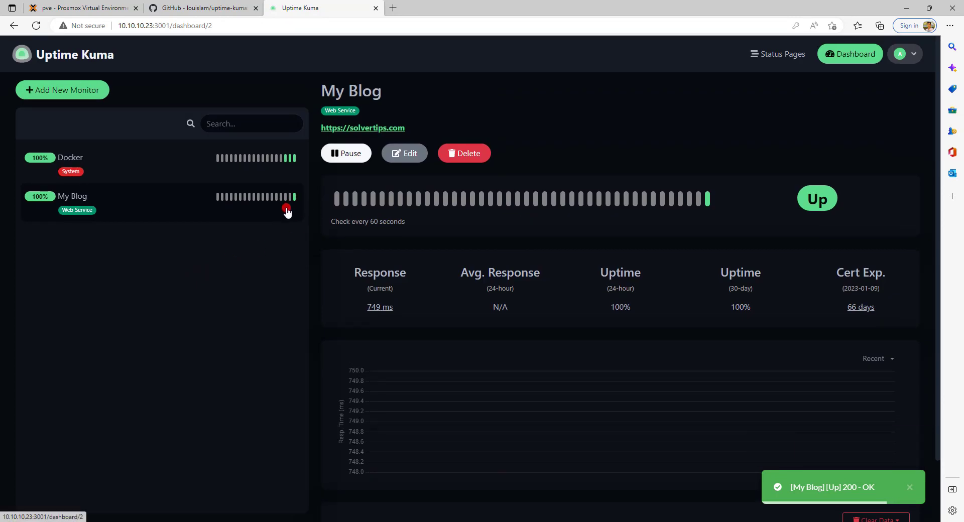